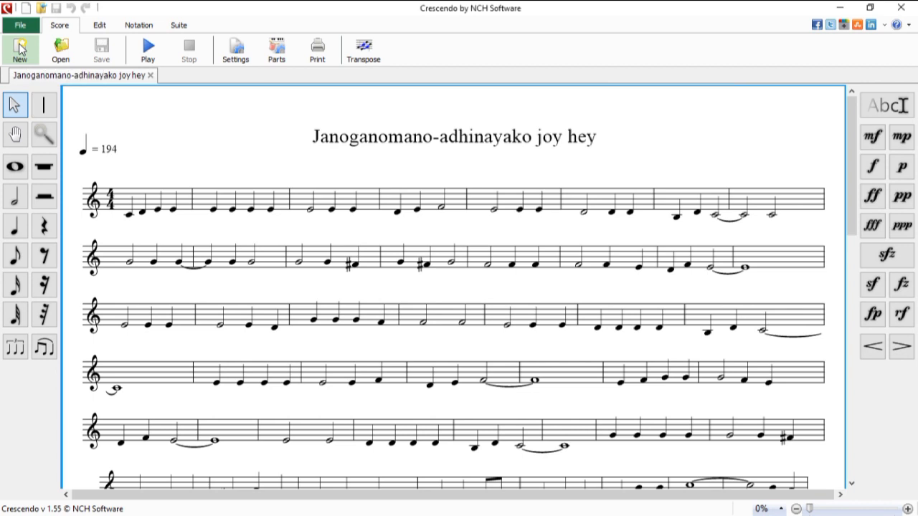
Step: Create two new blank scores
left_click(19, 49)
left_click(19, 49)
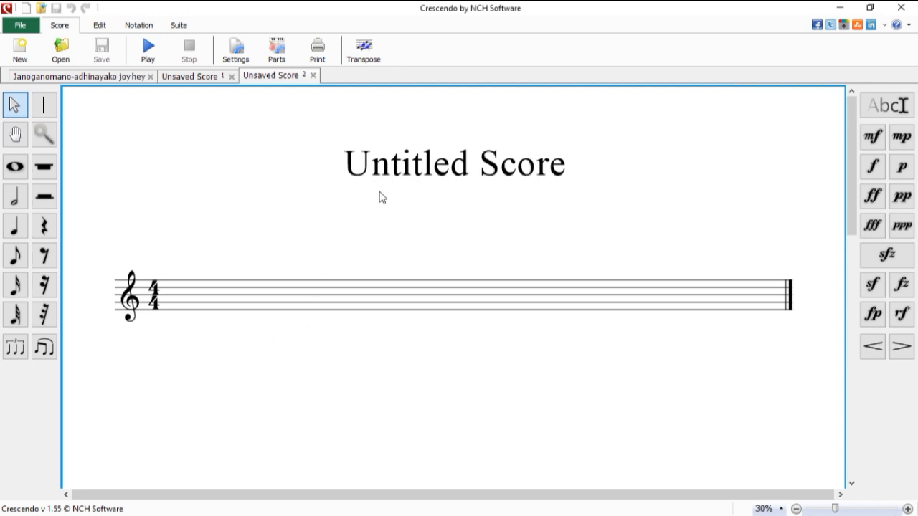
Step: Open the title of the second new score for editing and enter "Twinkle twinkle little star" as its text
double_click(439, 168)
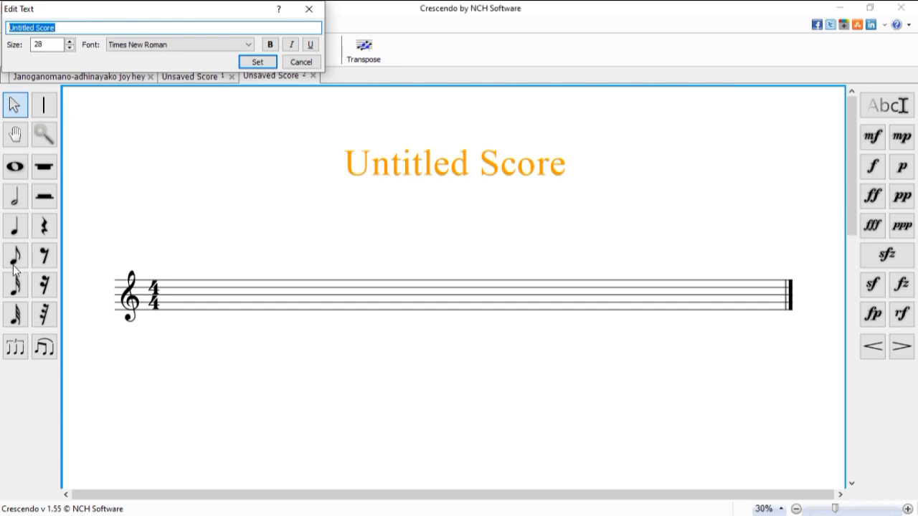
type("Tw")
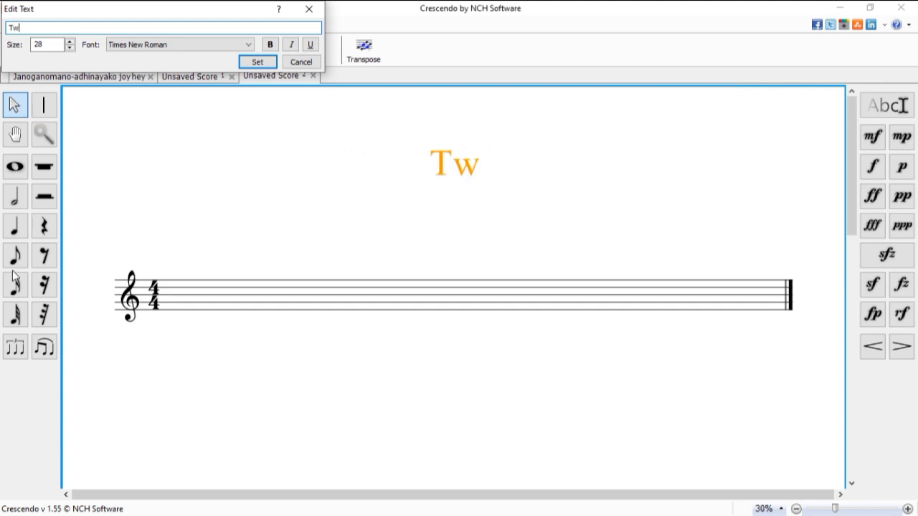
type("i")
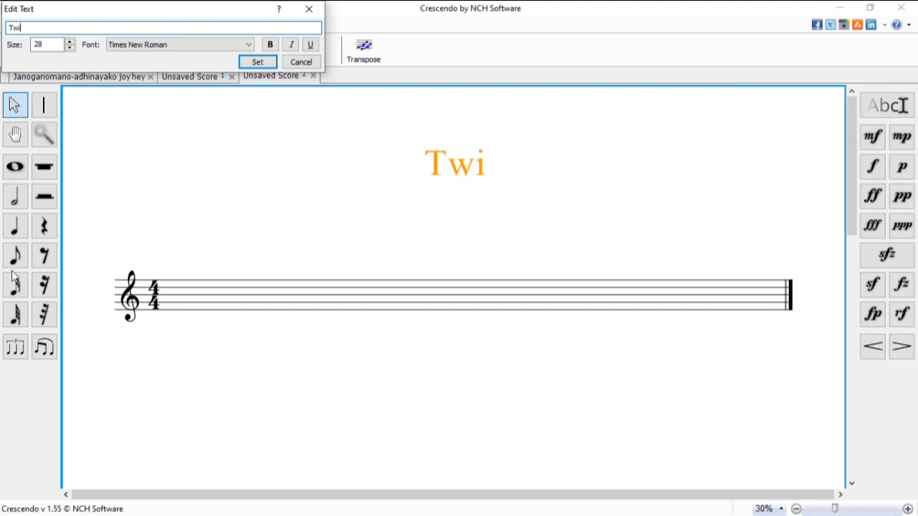
type("n")
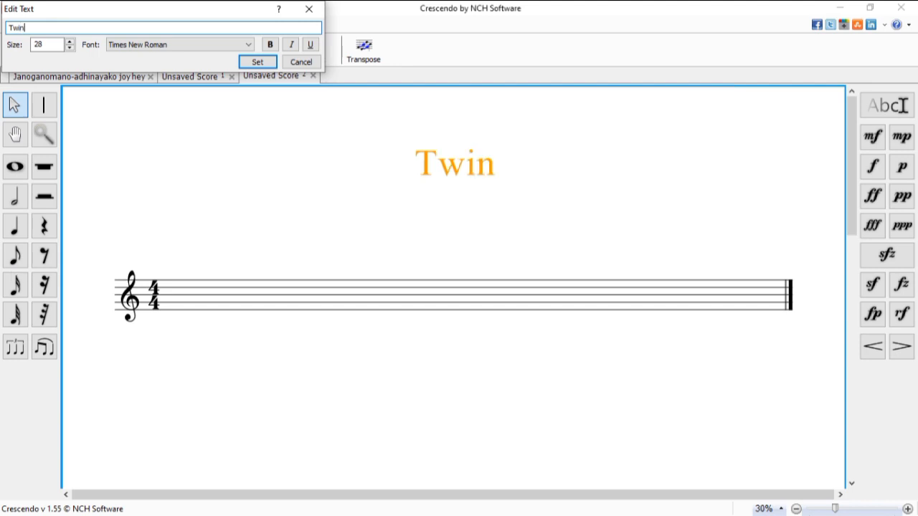
type("k")
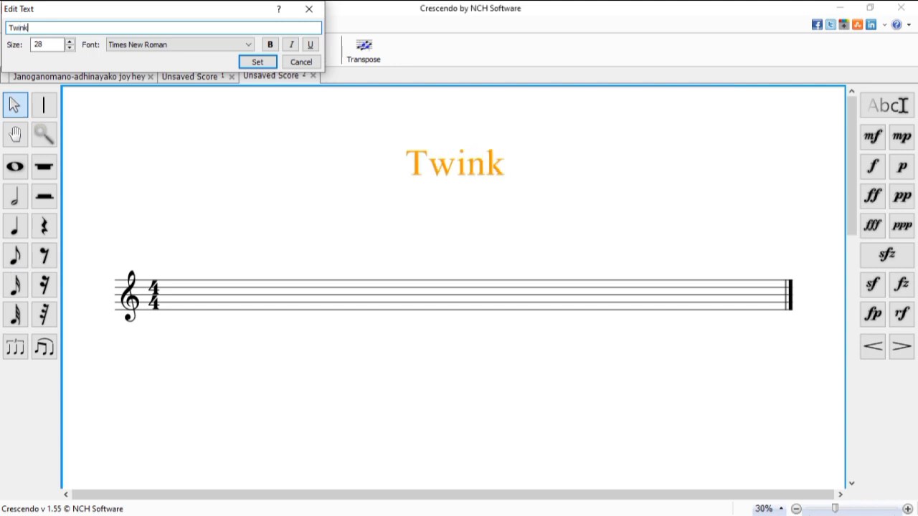
type("le")
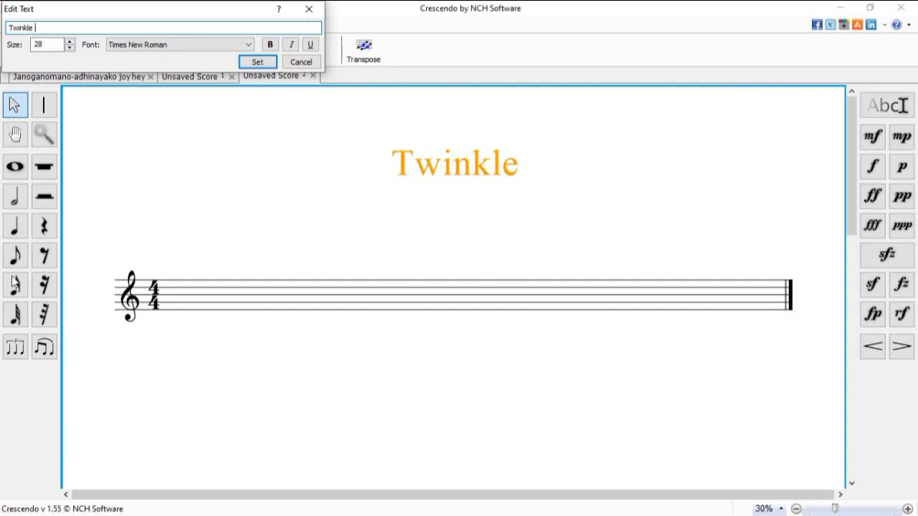
type(" t")
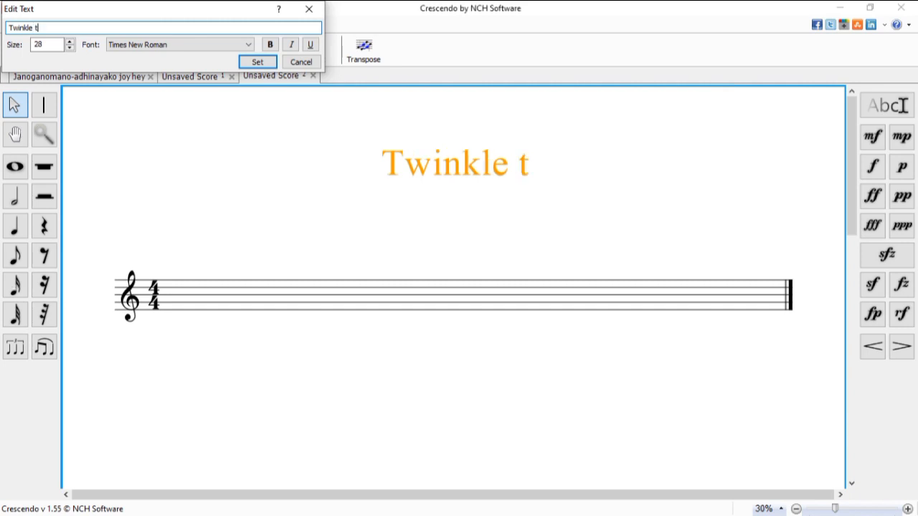
type("wi")
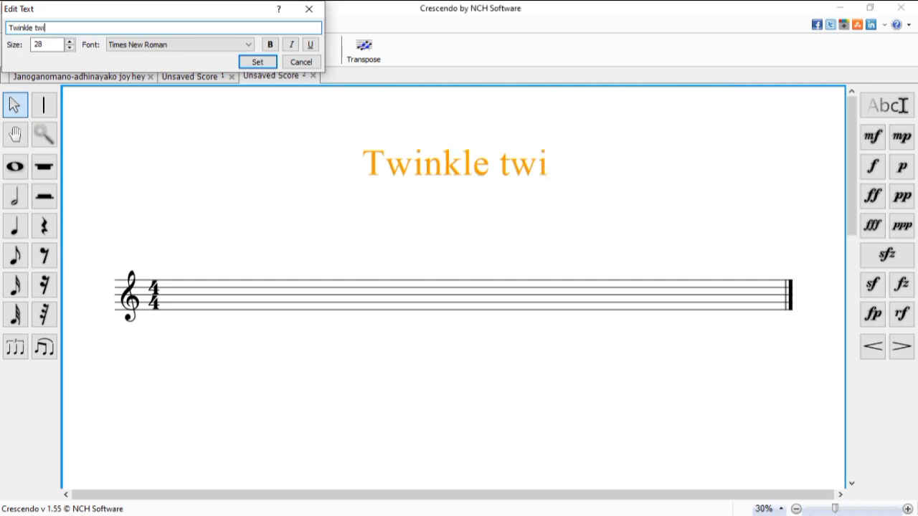
type("nkle")
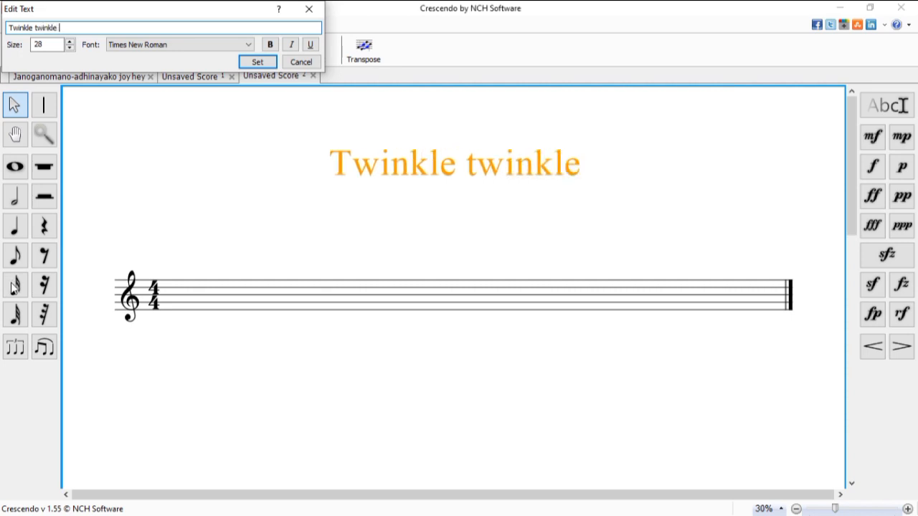
type(" li")
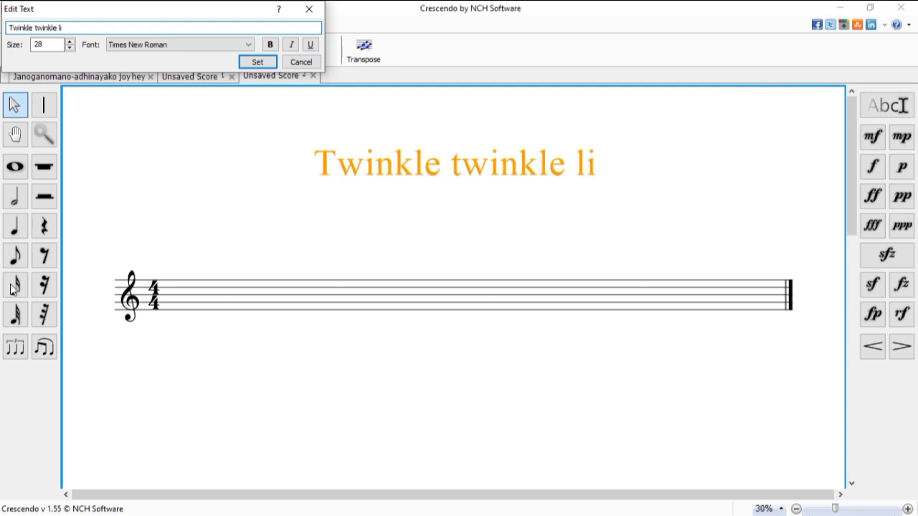
type("tt")
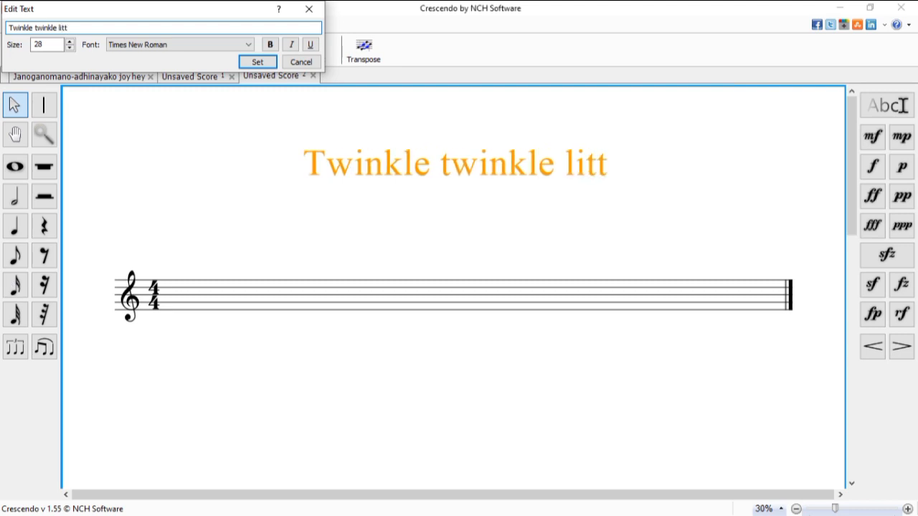
type("le ")
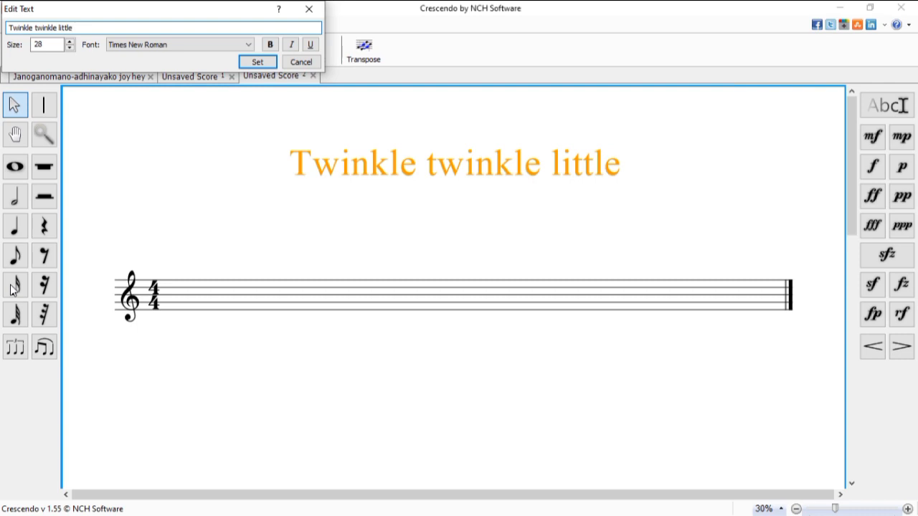
type("s")
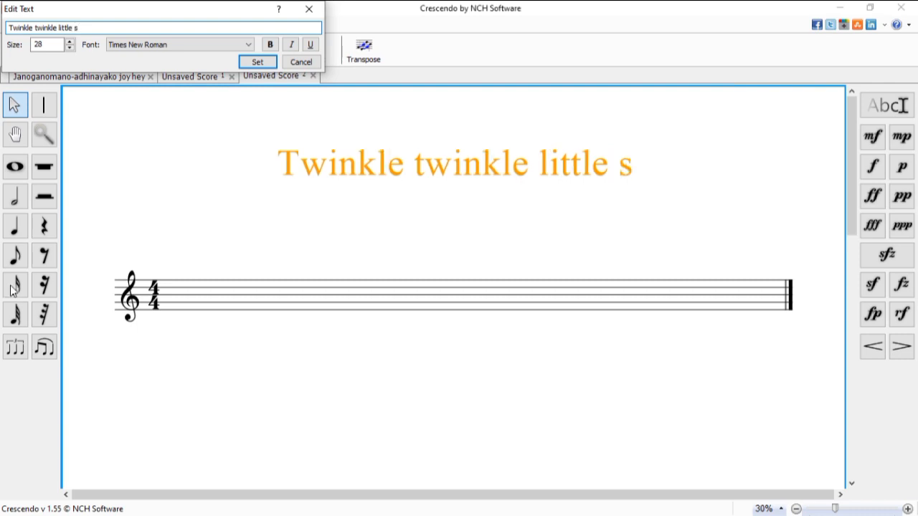
type("ta")
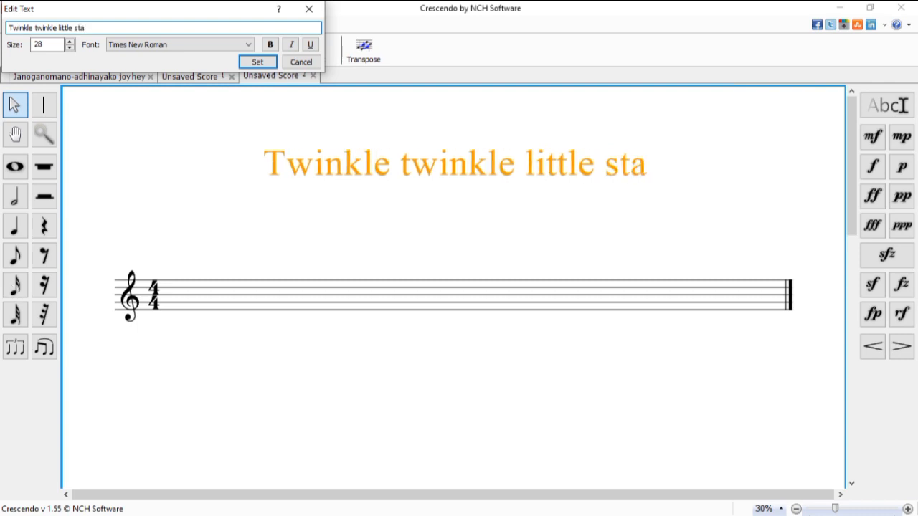
type("r")
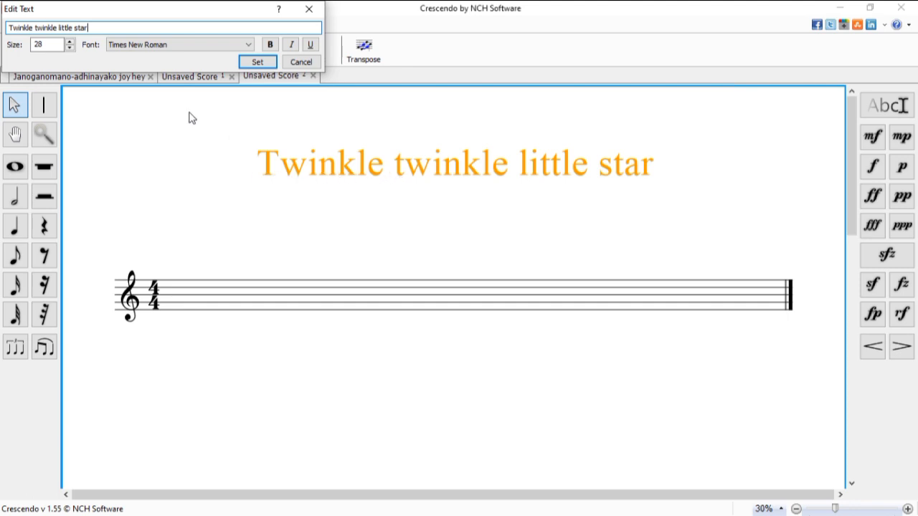
Step: Increase the font size of the score title to 35
left_click(70, 42)
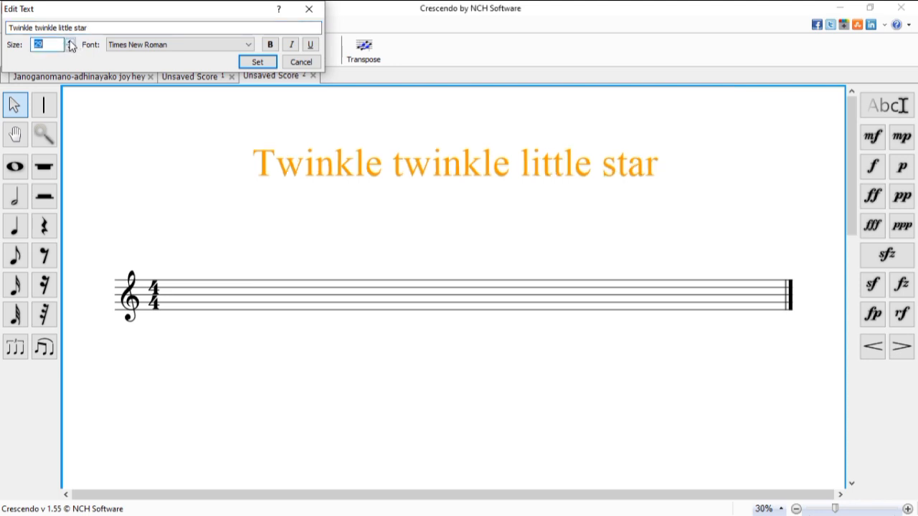
left_click(70, 42)
left_click(70, 41)
left_click(70, 41)
left_click(70, 42)
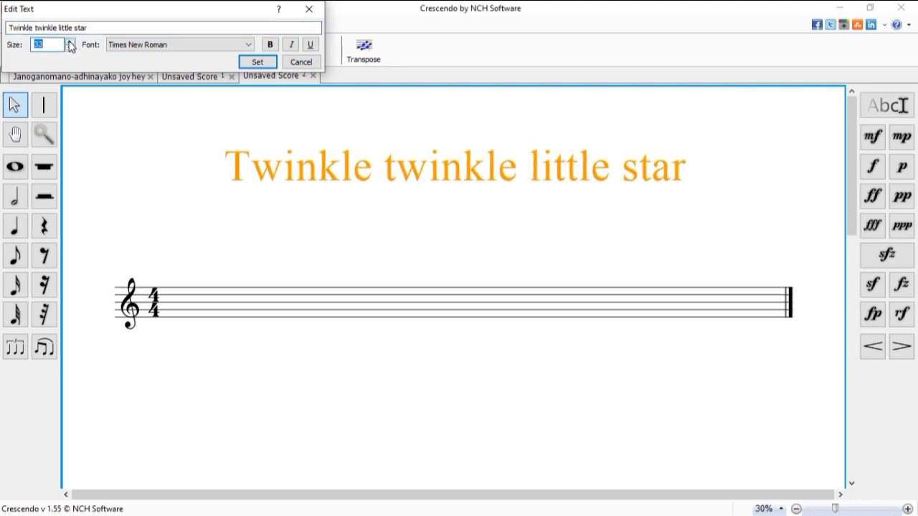
left_click(70, 42)
left_click(71, 42)
left_click(89, 114)
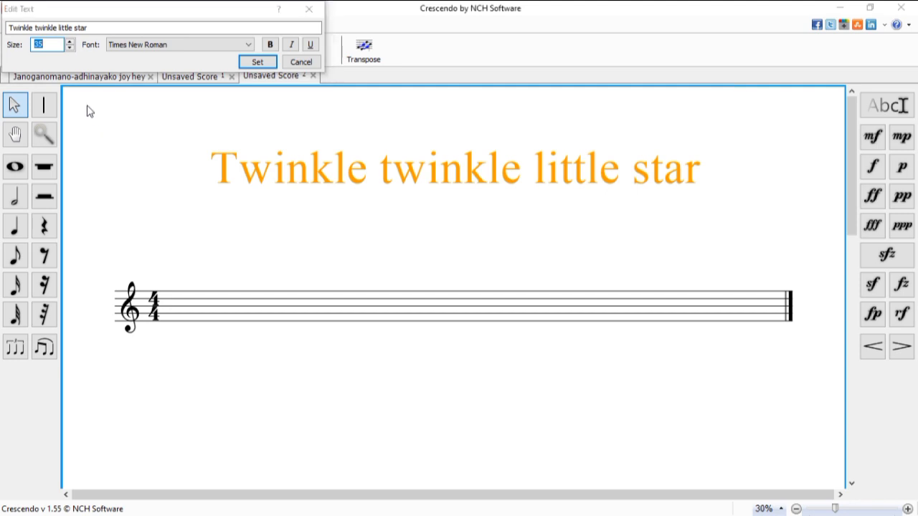
left_click(52, 56)
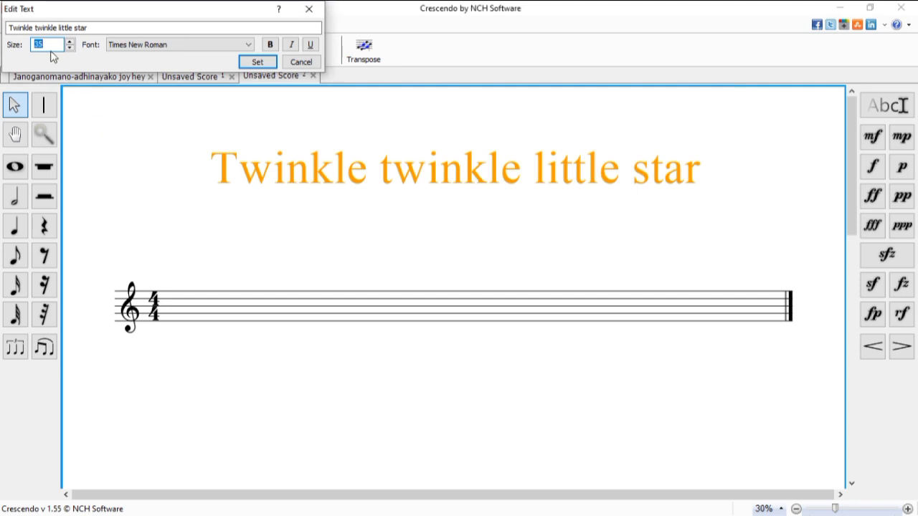
Step: Try the Txt font on the score title, and switch the title to the Technic font
left_click(249, 45)
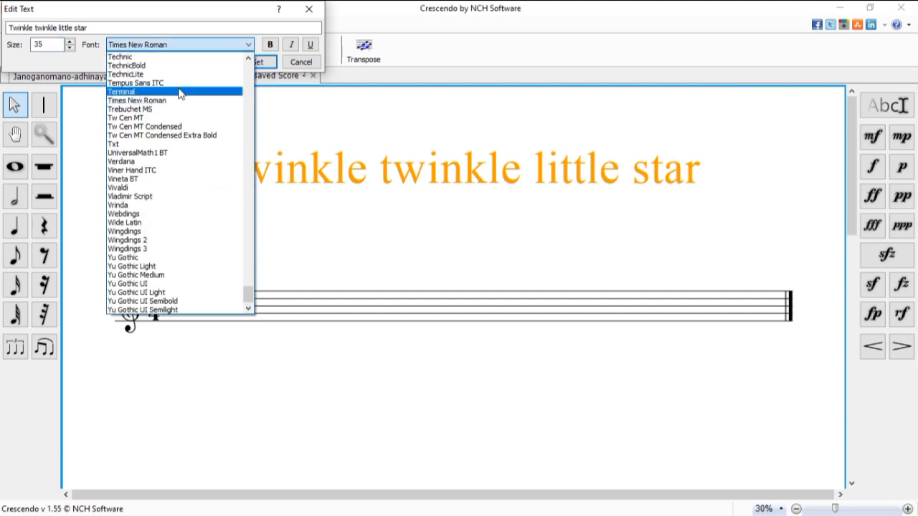
left_click(113, 145)
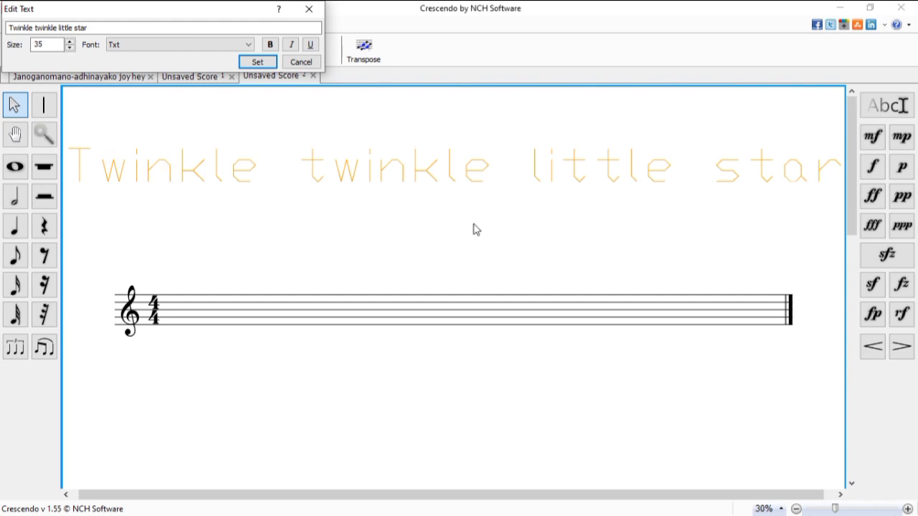
left_click(249, 46)
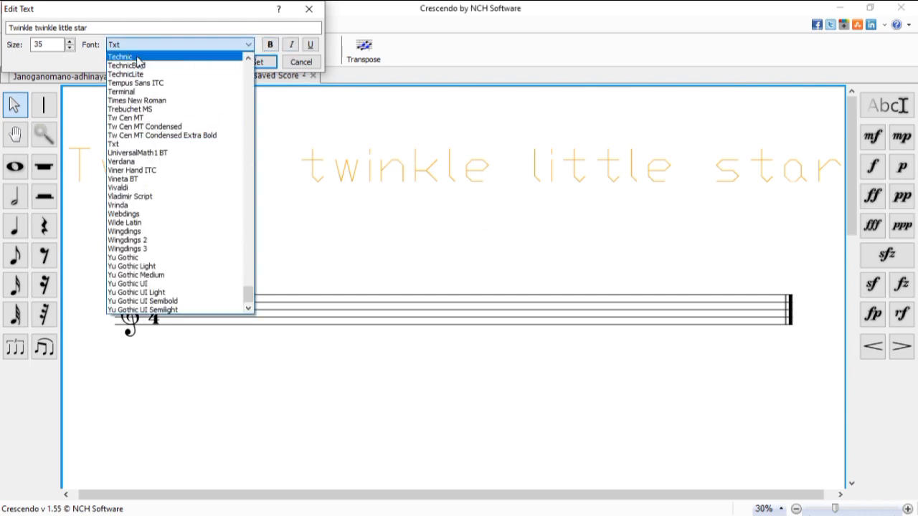
left_click(123, 57)
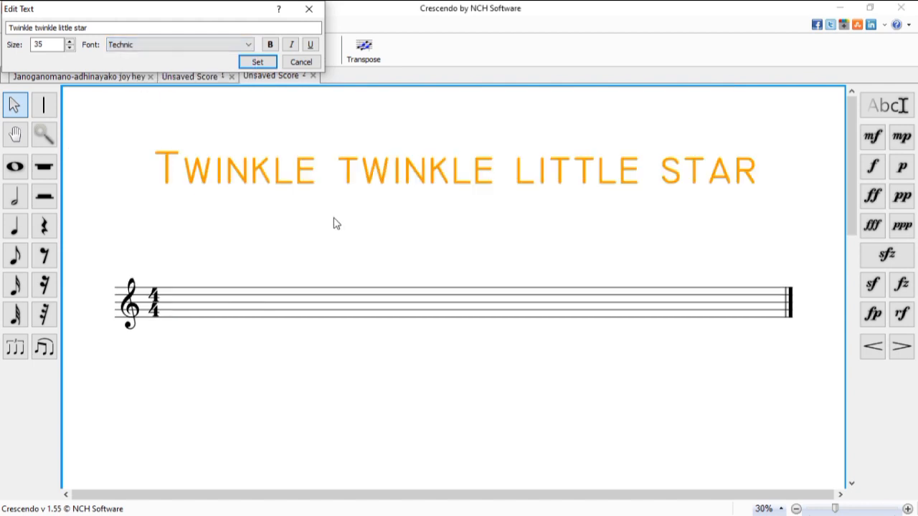
Step: Try bold, italic and underline on the score title, and close the text editor without applying the changes
left_click(270, 45)
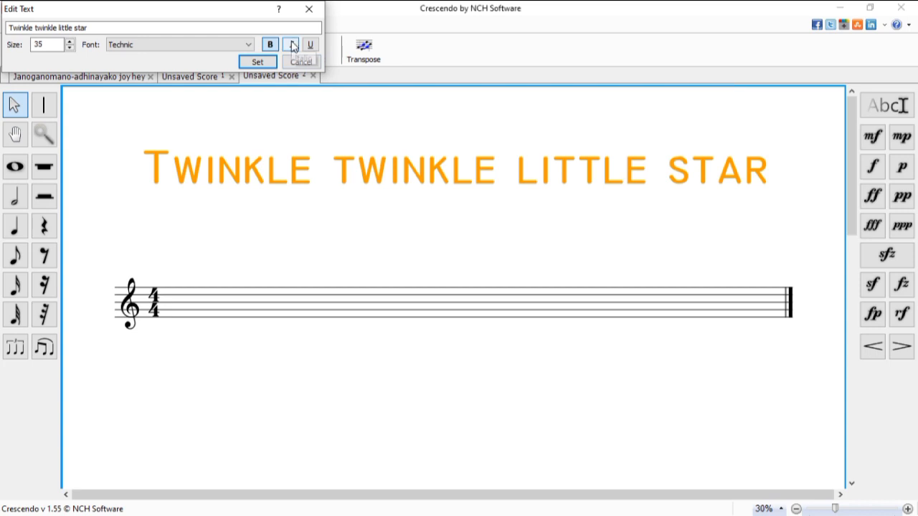
left_click(292, 45)
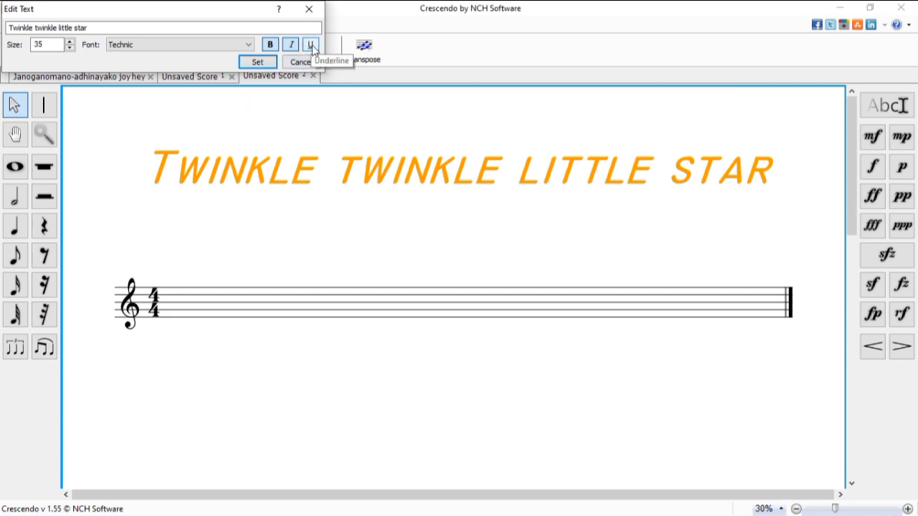
left_click(312, 45)
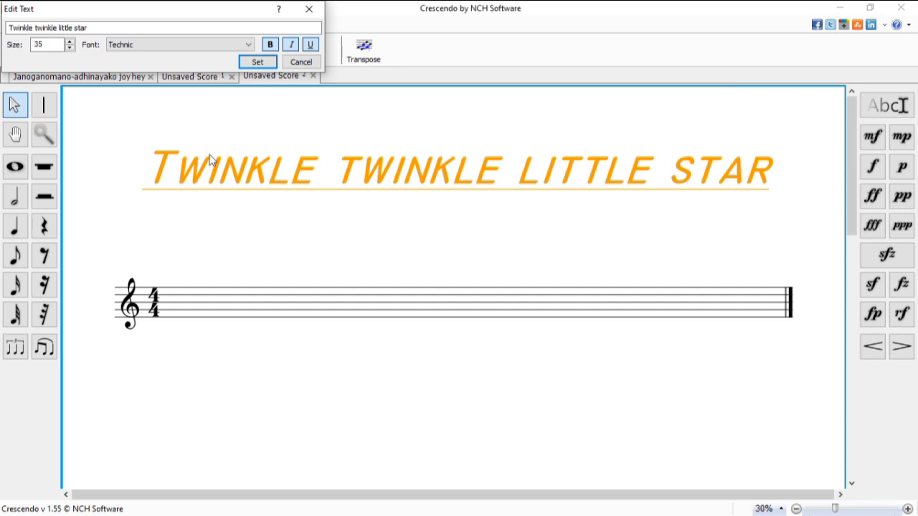
left_click(309, 10)
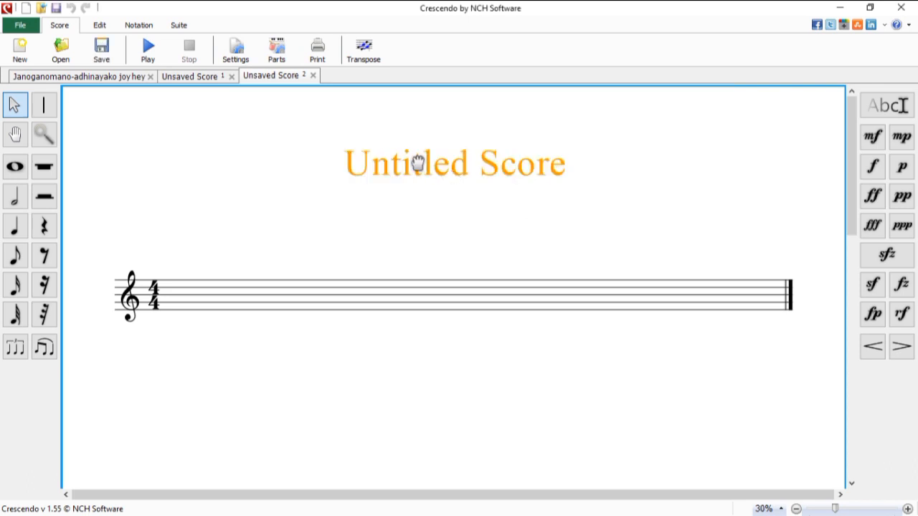
Step: Replace the placeholder title of the score with "twinkle twinkle little star" and apply the text
double_click(419, 166)
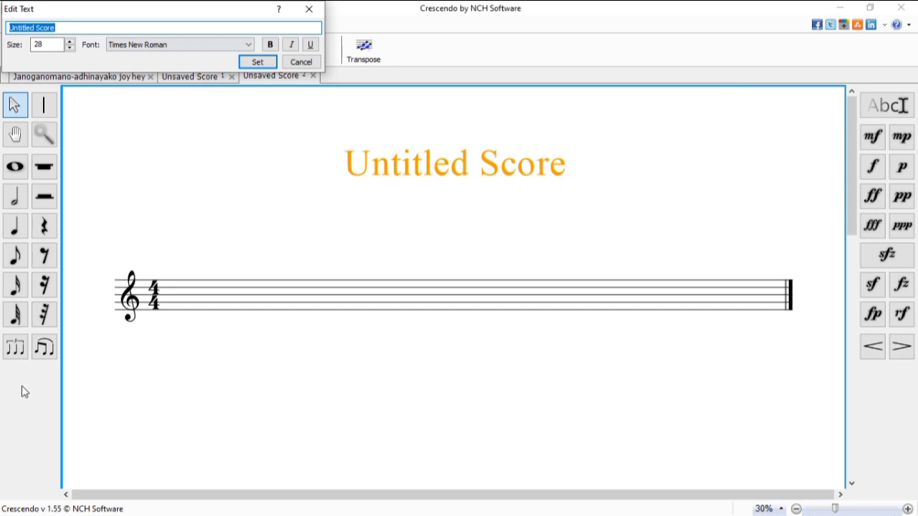
type("t")
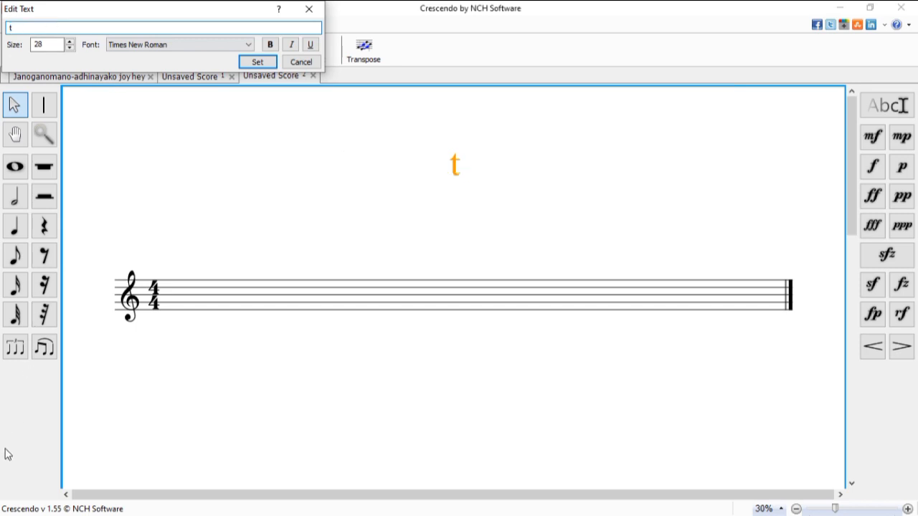
type("wi")
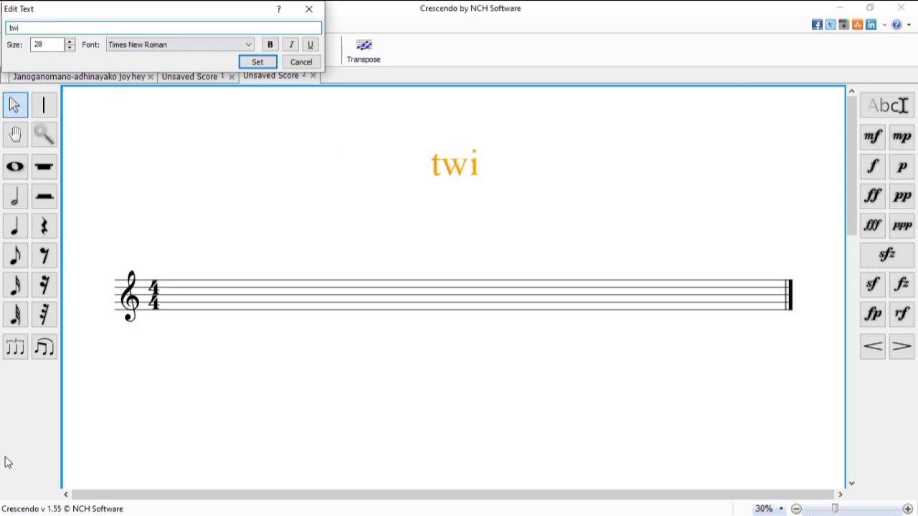
type("nkle")
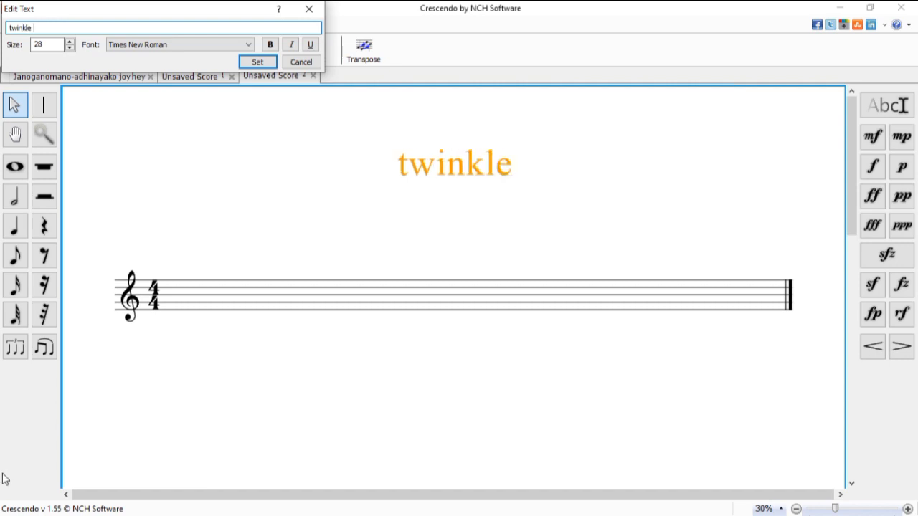
type(" tw")
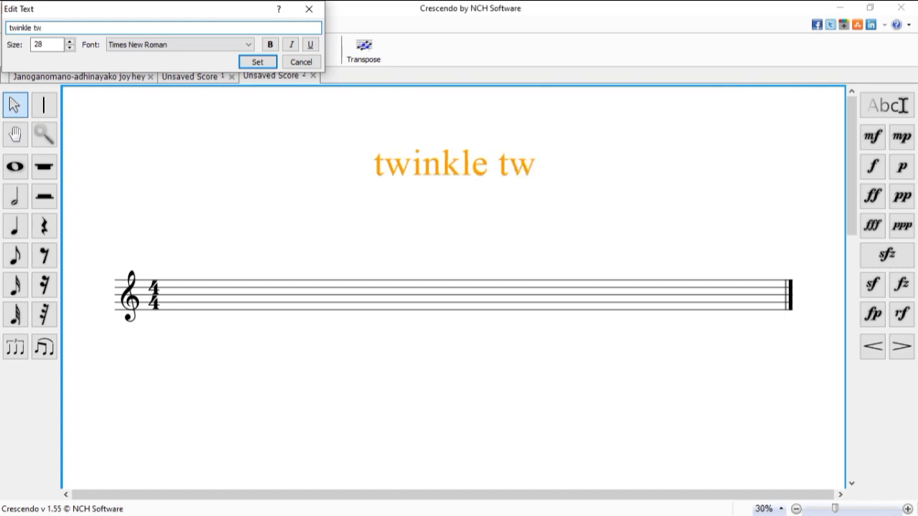
type("i")
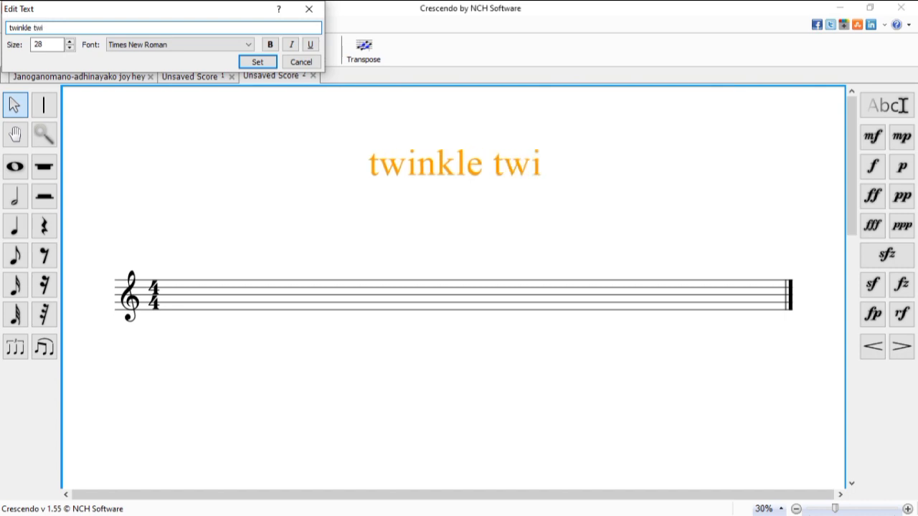
type("nkle")
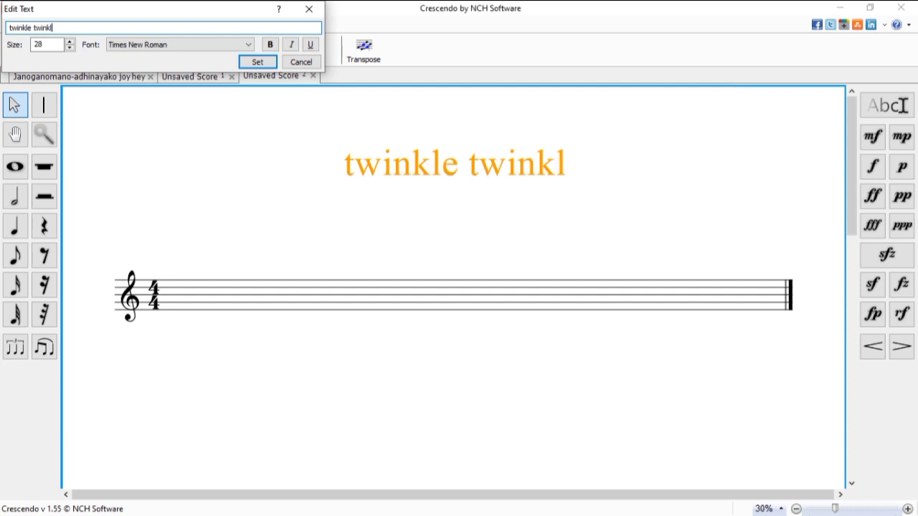
type(" l")
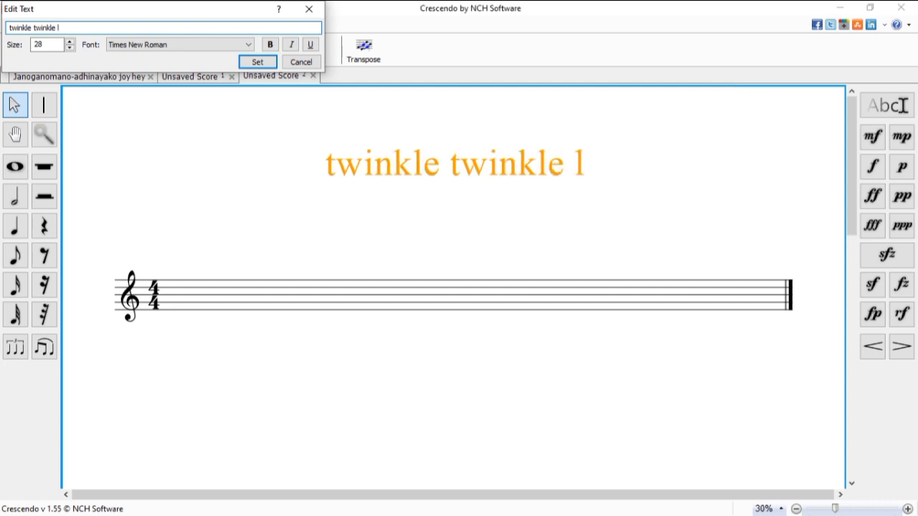
type("i")
type("ttl")
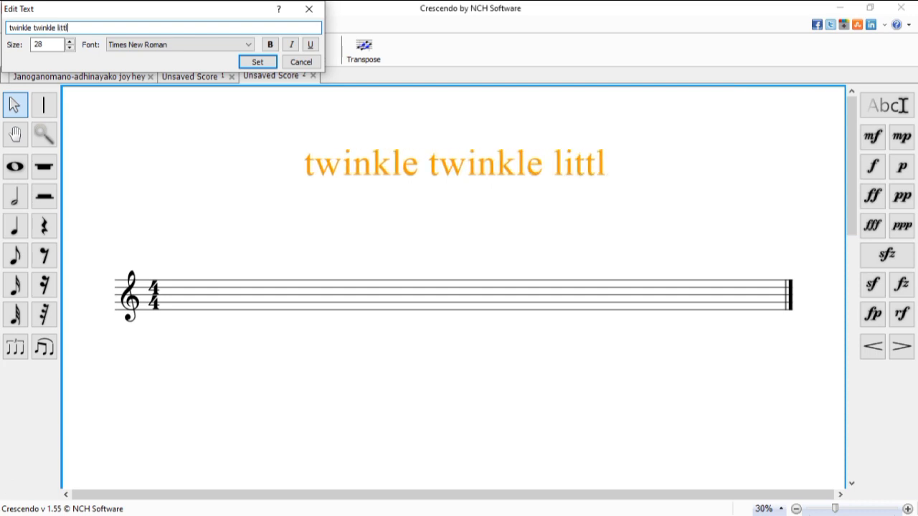
type("e star")
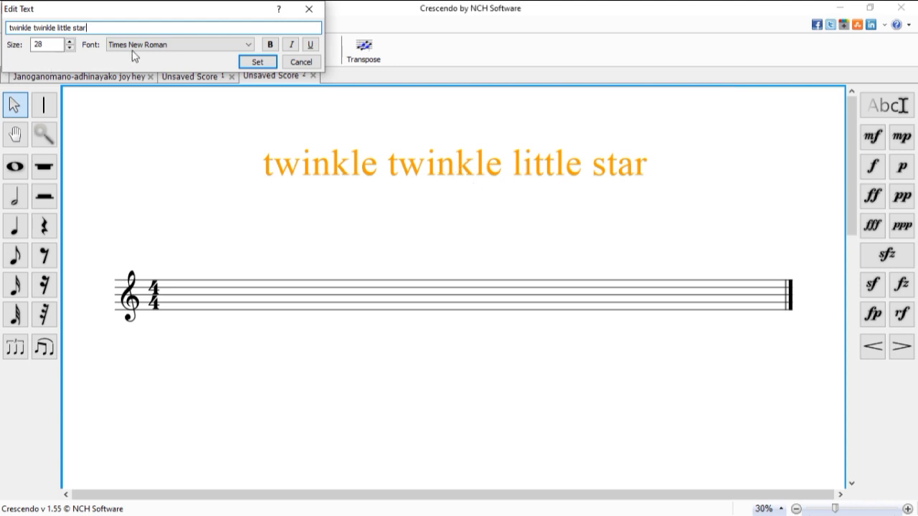
left_click(257, 63)
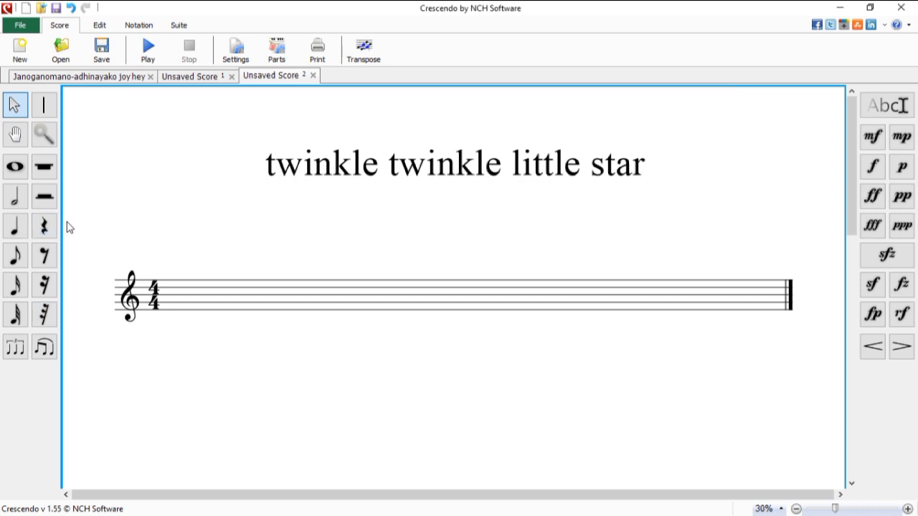
Step: Enter the quarter notes C, C, G, G in the first measure and close it with a bar line
left_click(16, 228)
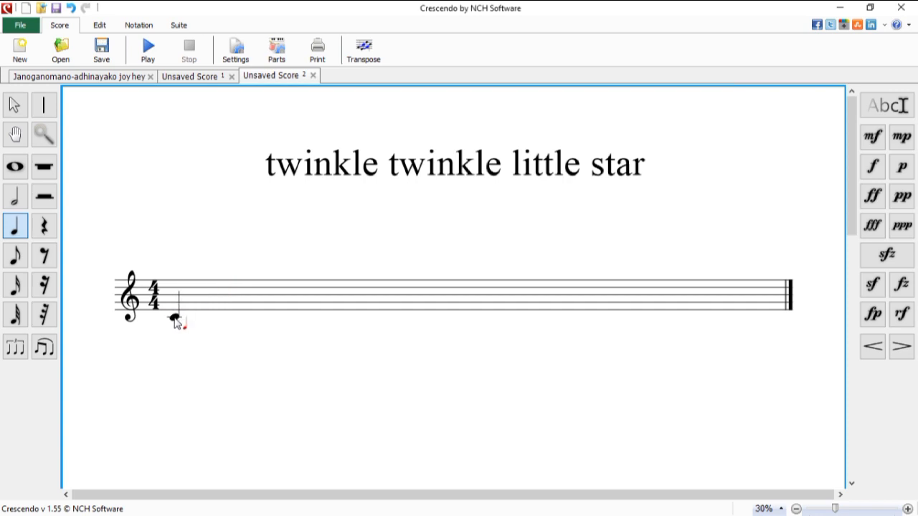
right_click(176, 321)
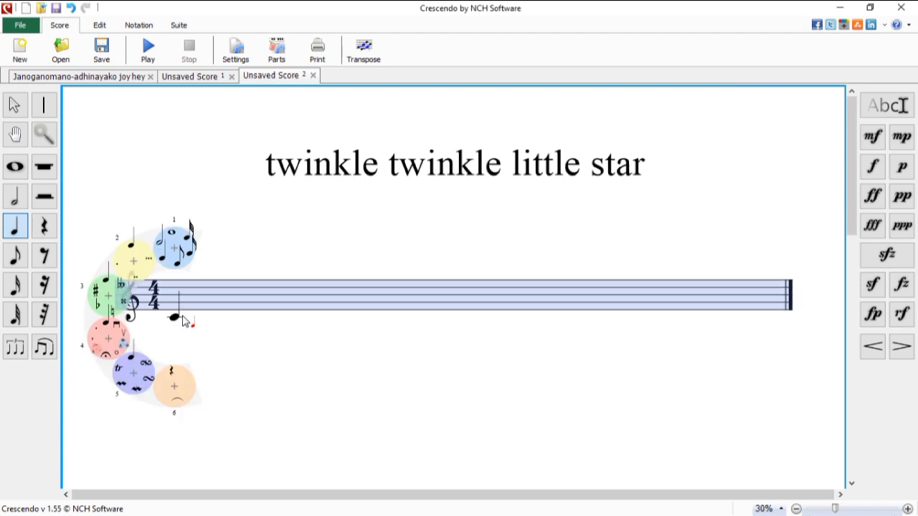
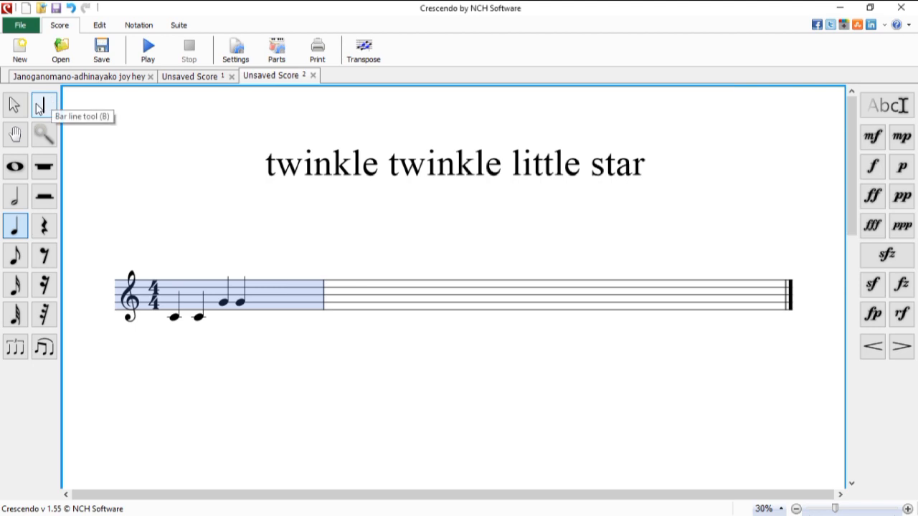
left_click(46, 106)
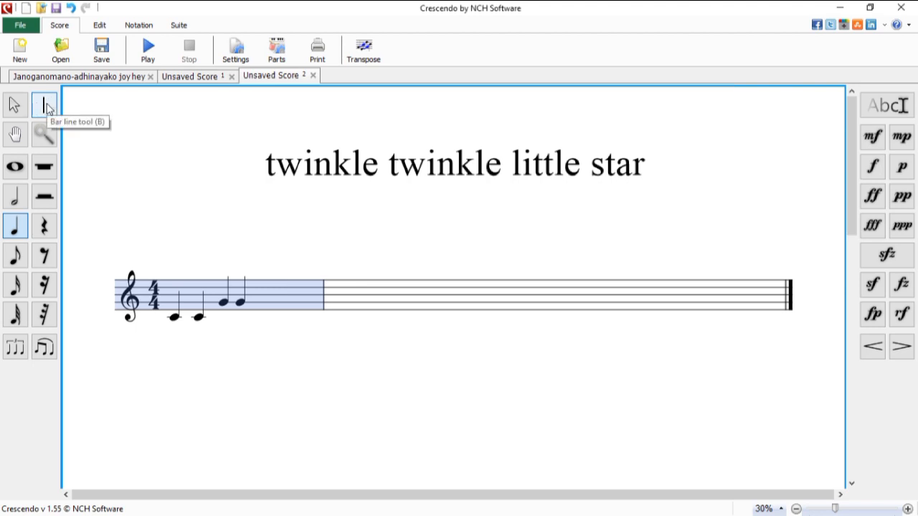
left_click(46, 106)
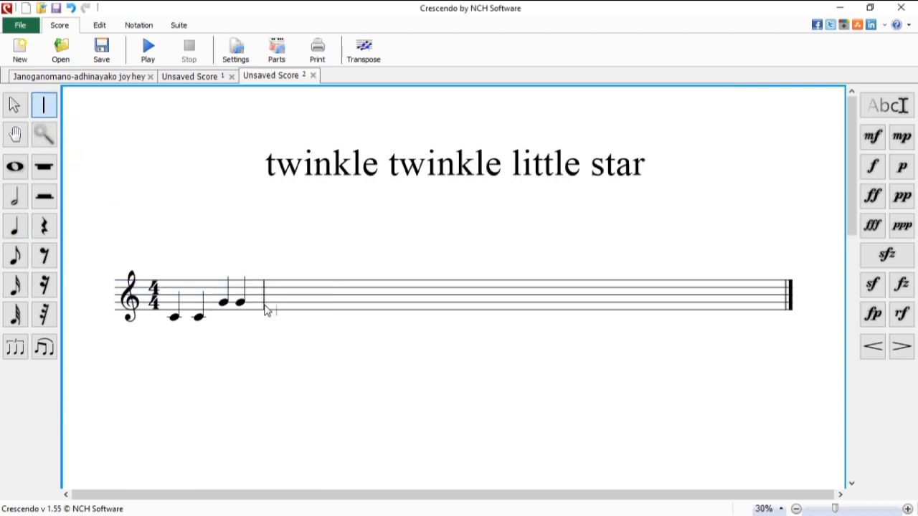
left_click(264, 305)
Step: Fill the second measure with quarter notes A, A and a half note G, and end it with a bar line
left_click(16, 226)
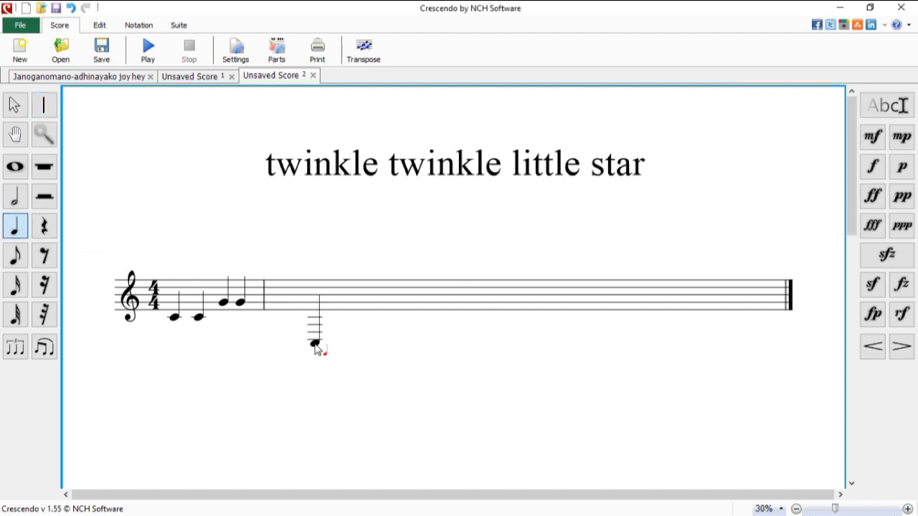
left_click(284, 301)
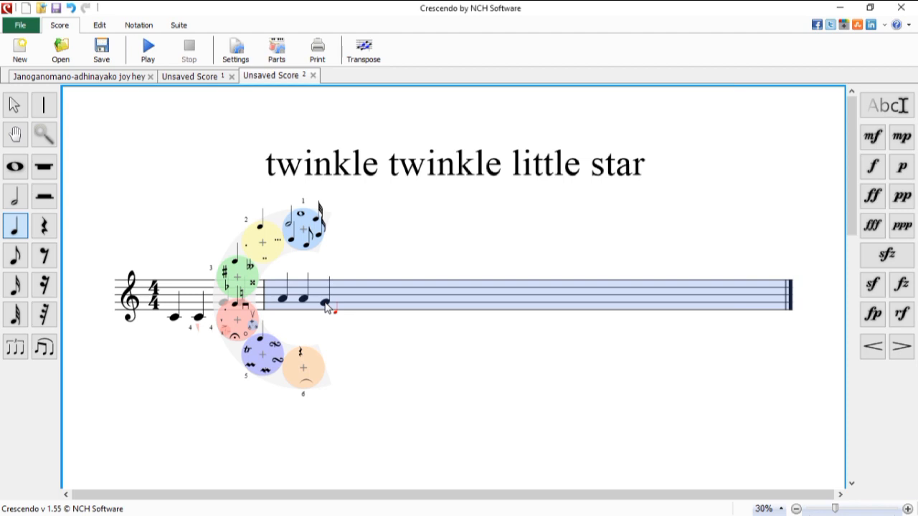
left_click(326, 304)
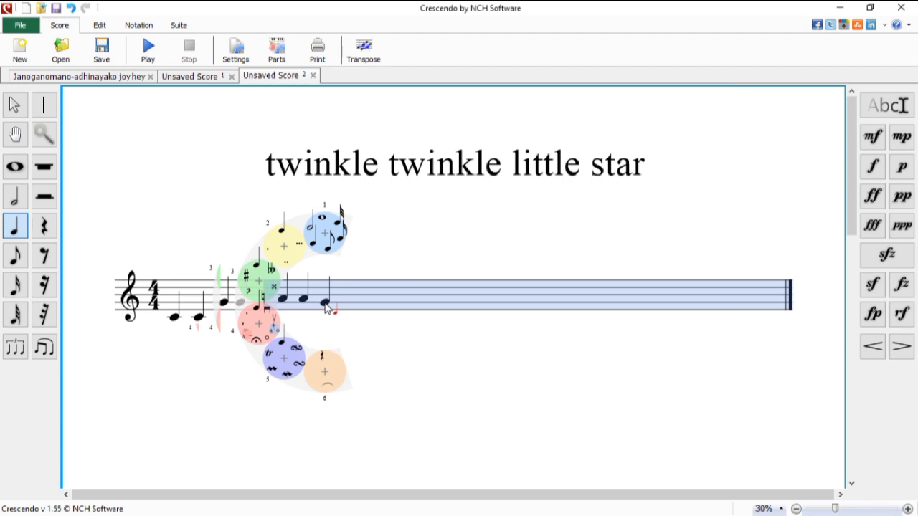
left_click(311, 232)
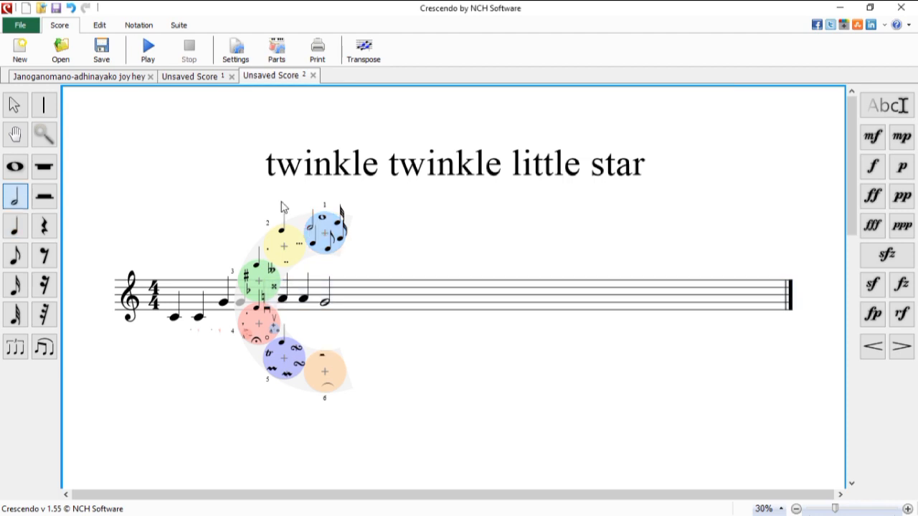
left_click(356, 301)
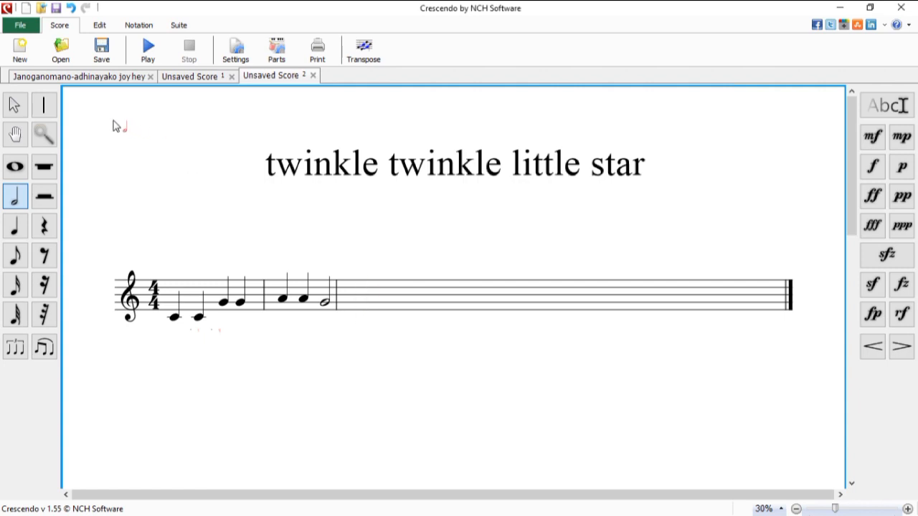
left_click(44, 106)
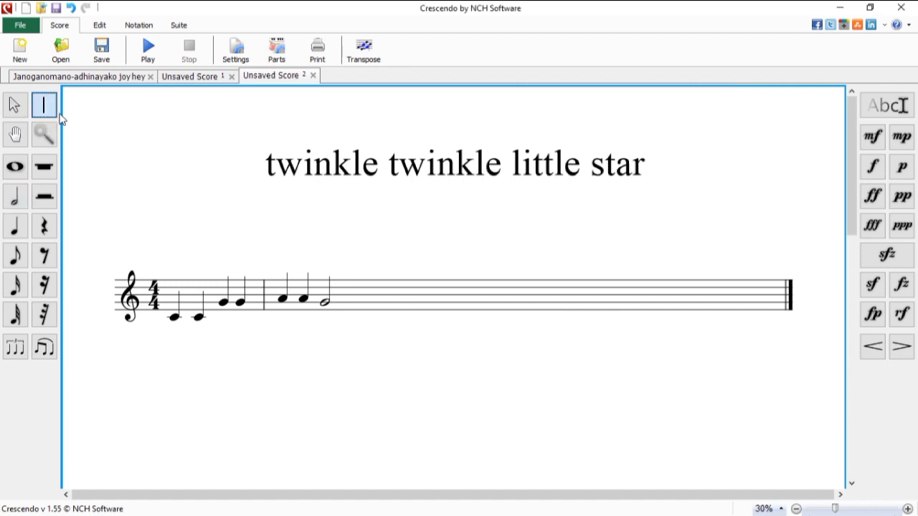
left_click(363, 310)
Step: Copy the first measure into the empty third measure and add a bar line after its notes
left_click(13, 105)
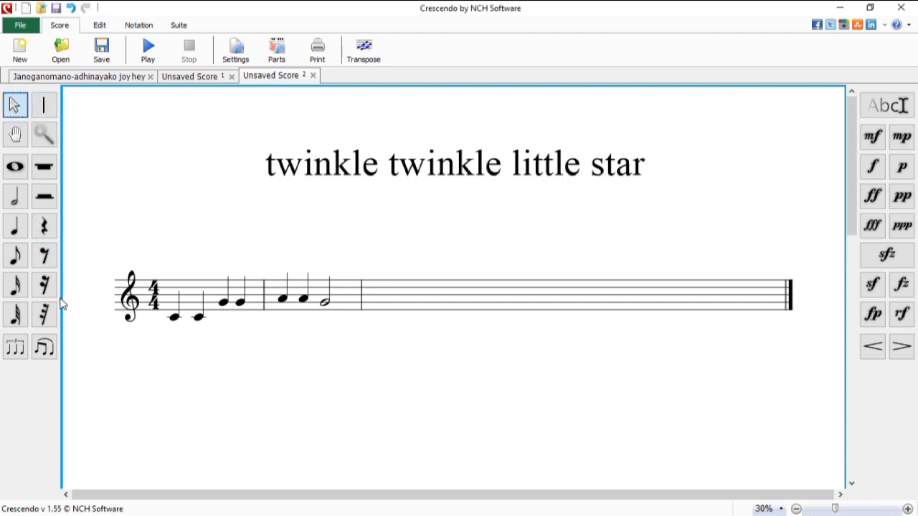
left_click(216, 295)
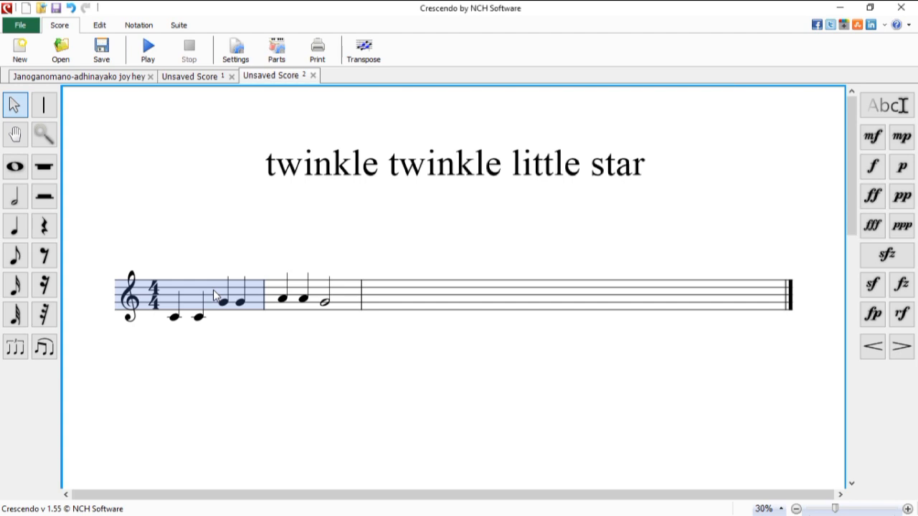
left_click(375, 305)
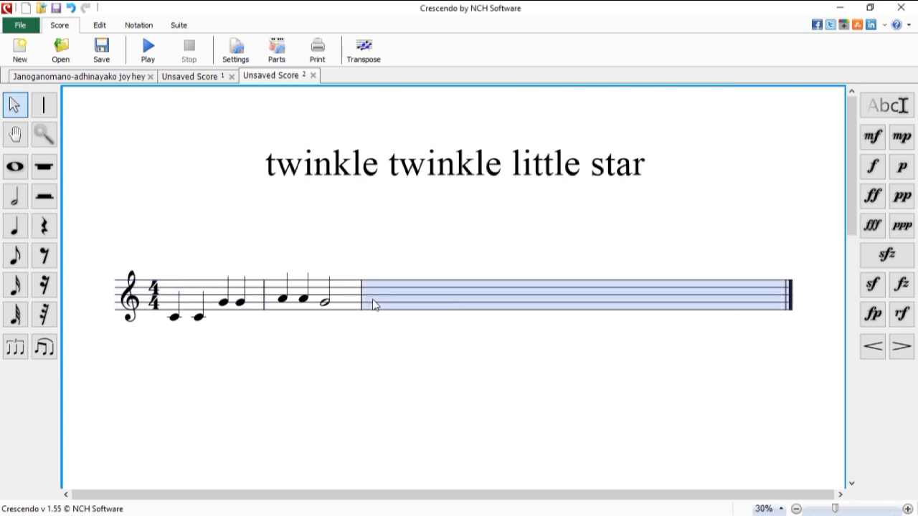
key("ctrl+v")
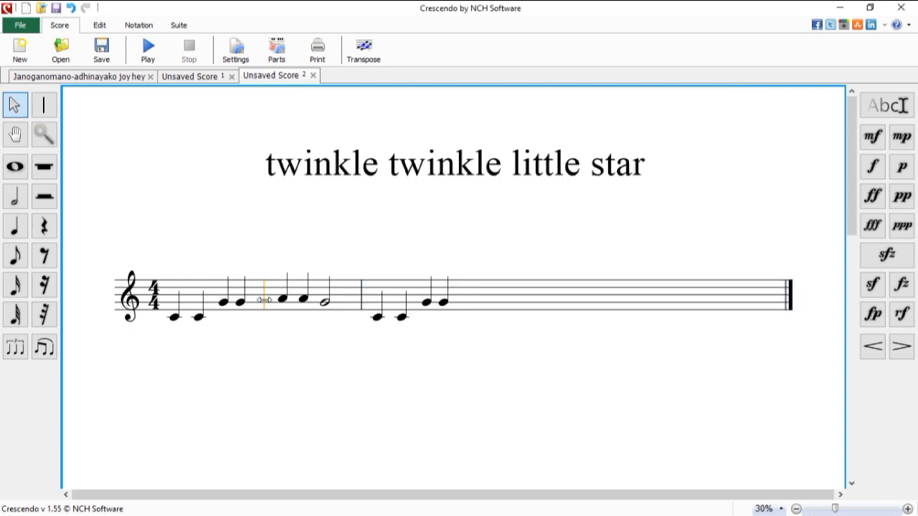
left_click(44, 107)
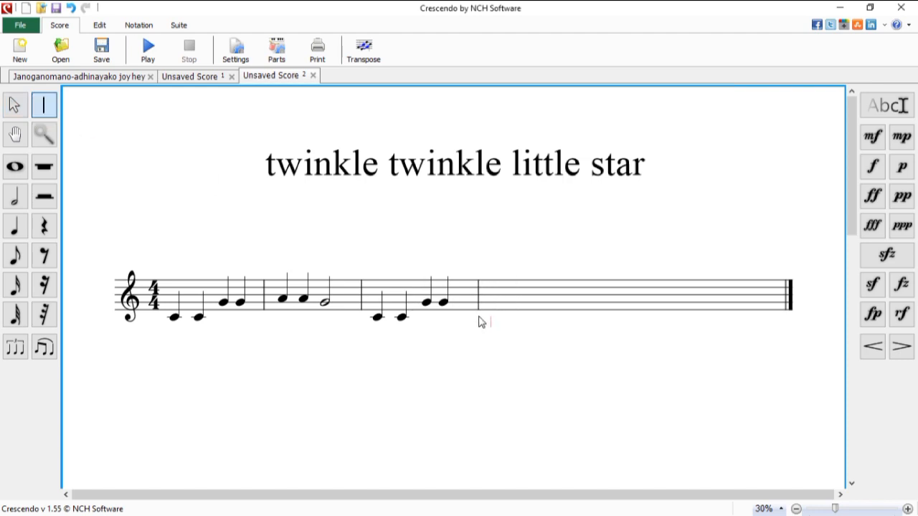
Step: Copy the second measure into the empty fourth measure and add a bar line after the half note
left_click(16, 105)
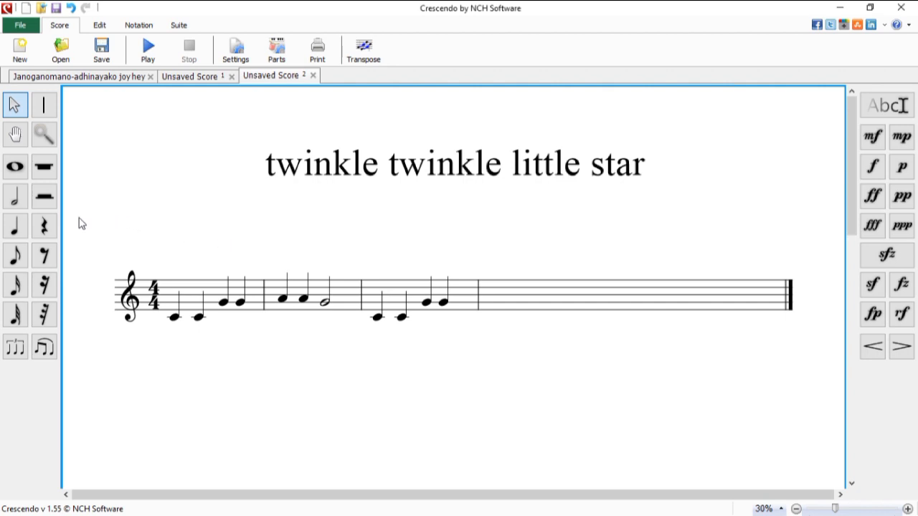
left_click(341, 297)
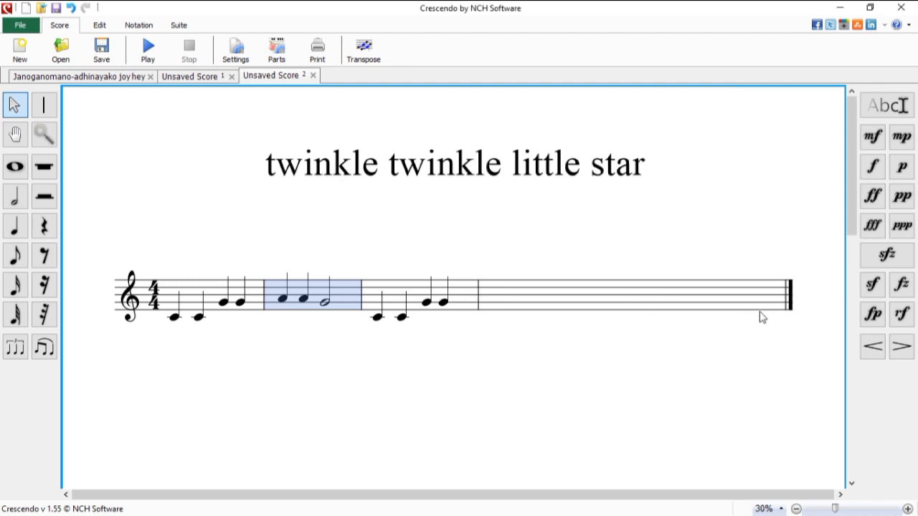
left_click(501, 296)
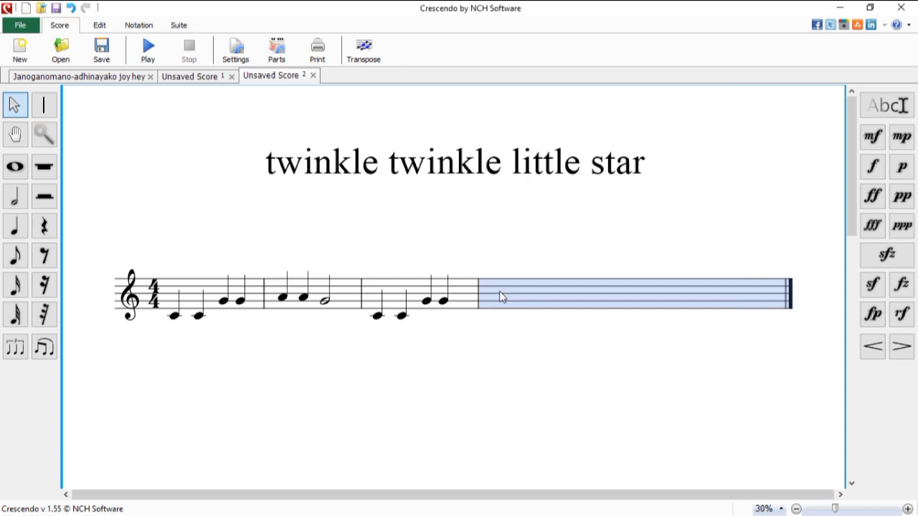
key("ctrl+v")
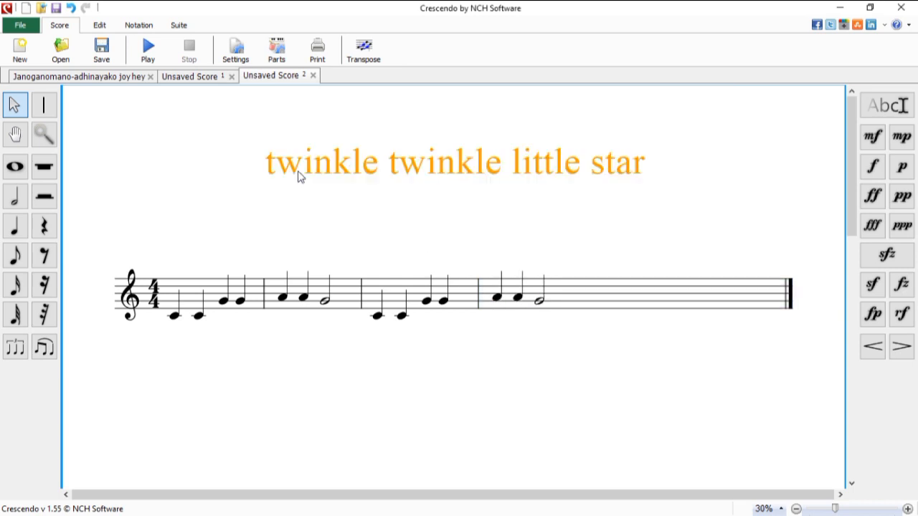
left_click(44, 107)
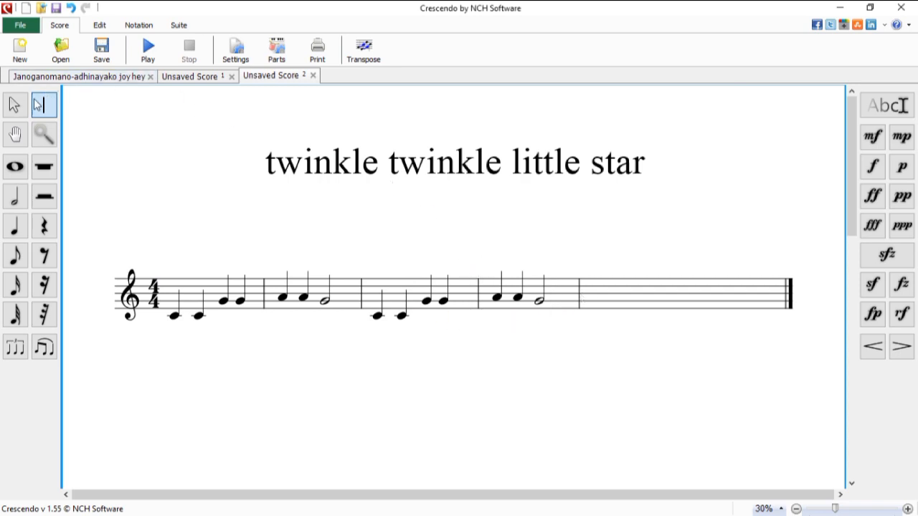
Step: Change the pitches of the four quarter notes in the third measure to F, F, E, E
left_click(15, 106)
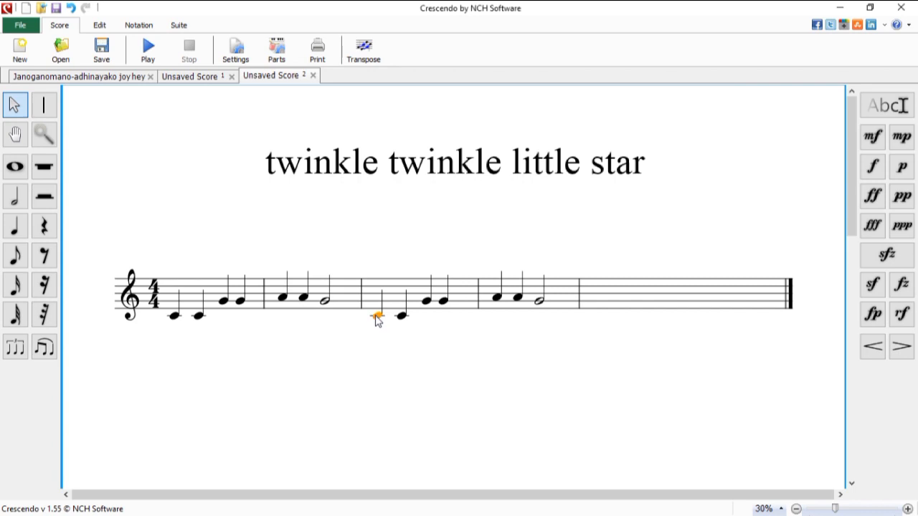
mouse_move(377, 320)
left_mouse_down()
mouse_move(379, 308)
mouse_move(404, 311)
left_mouse_up()
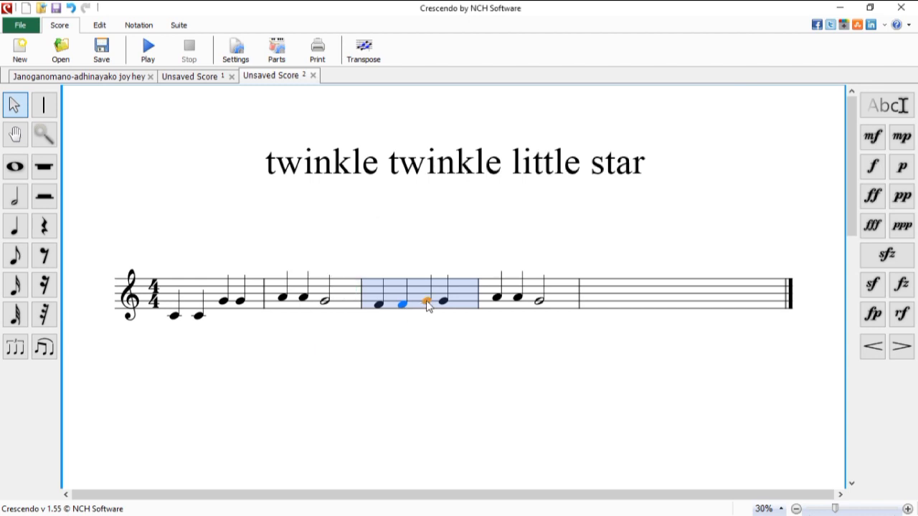
left_click_drag(427, 304, 442, 312)
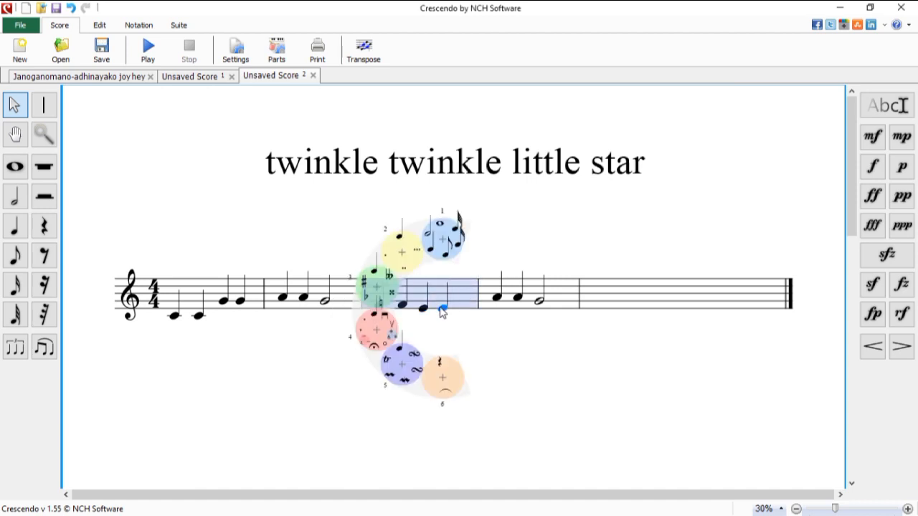
Step: Change the fourth measure's pitches to D and D for the quarter notes and C for the half note
left_click_drag(499, 301, 500, 312)
left_click_drag(497, 311, 496, 315)
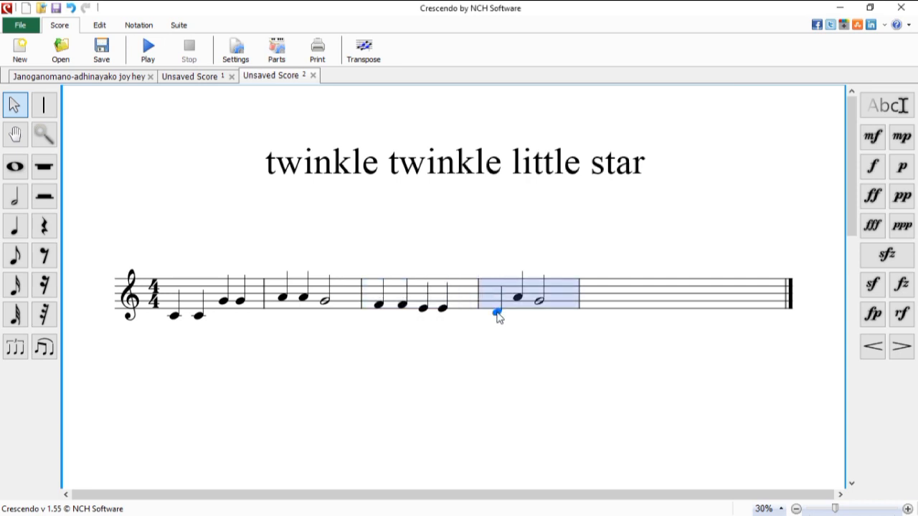
right_click(498, 316)
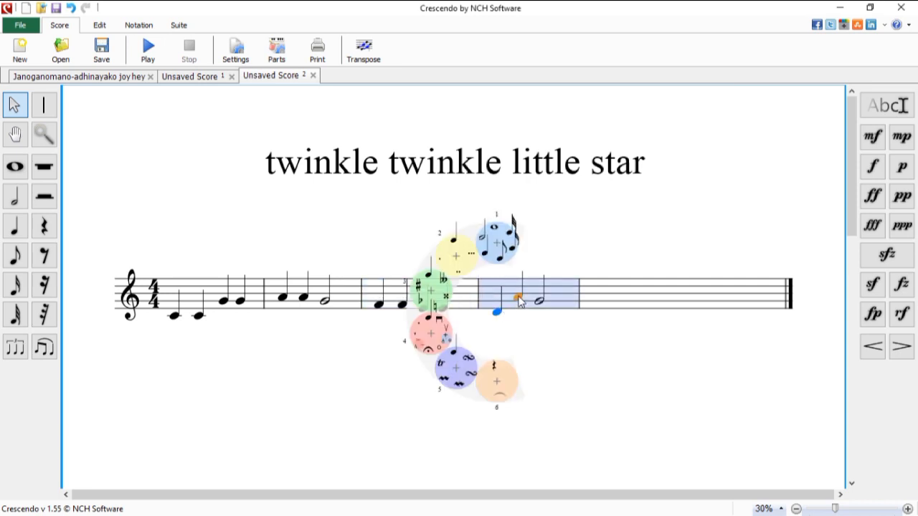
left_click(519, 298)
left_click_drag(520, 301, 517, 312)
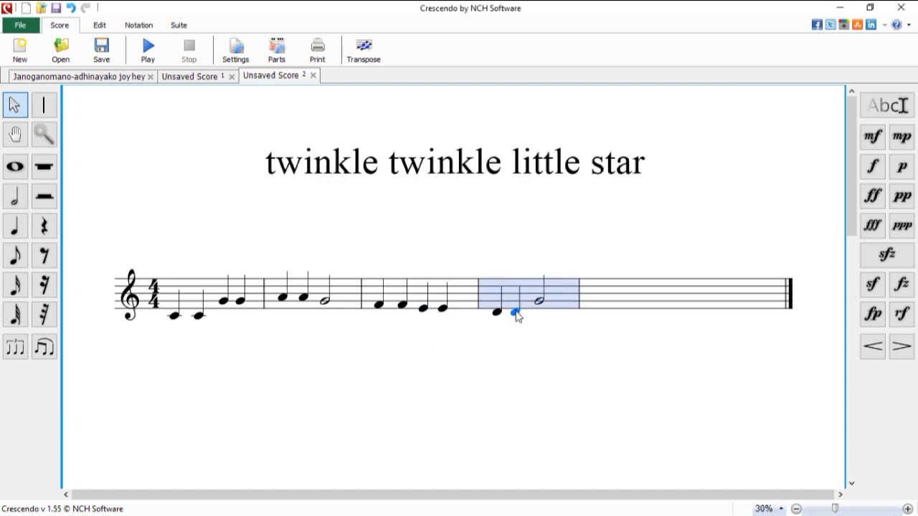
right_click(517, 314)
left_click(539, 303)
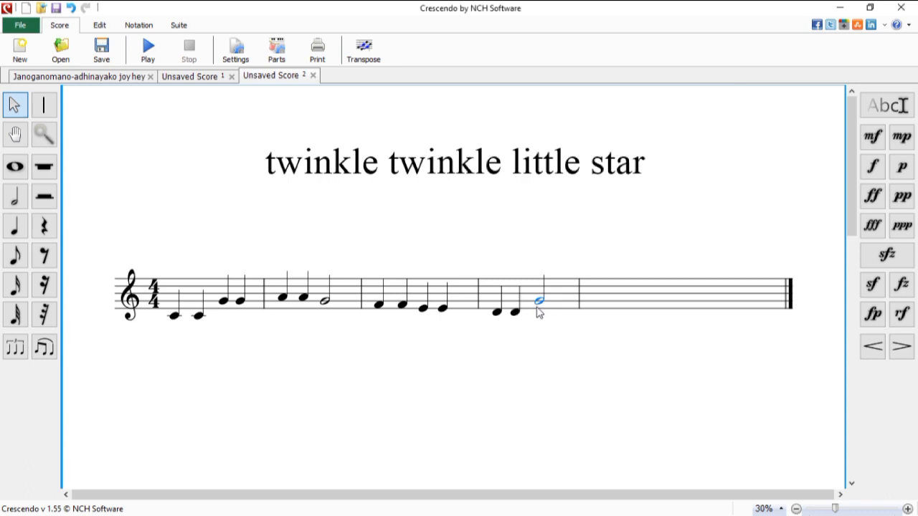
left_click_drag(541, 305, 535, 322)
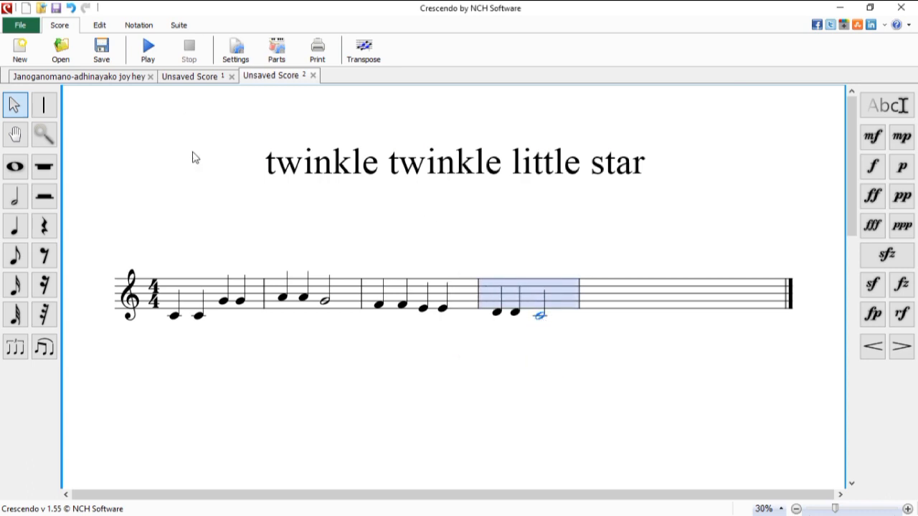
Step: Clear the selection and play back the four finished measures of the melody
left_click(213, 172)
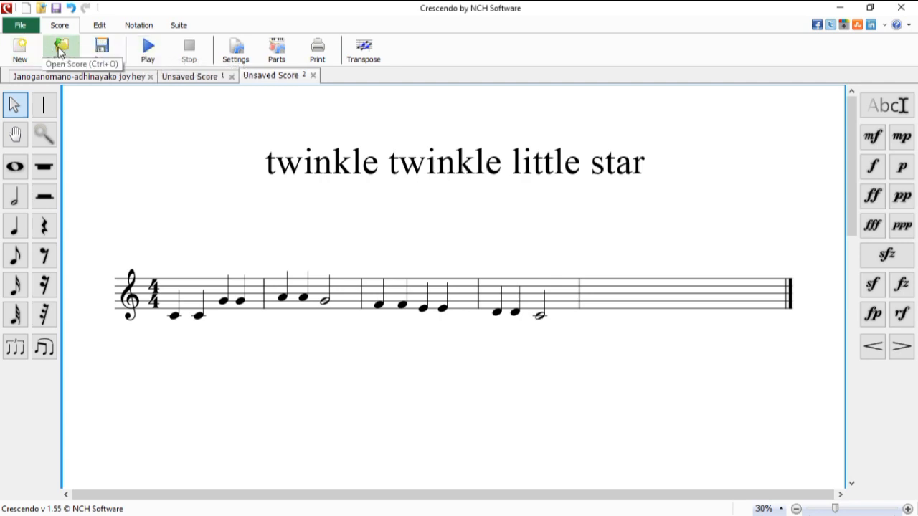
left_click(148, 47)
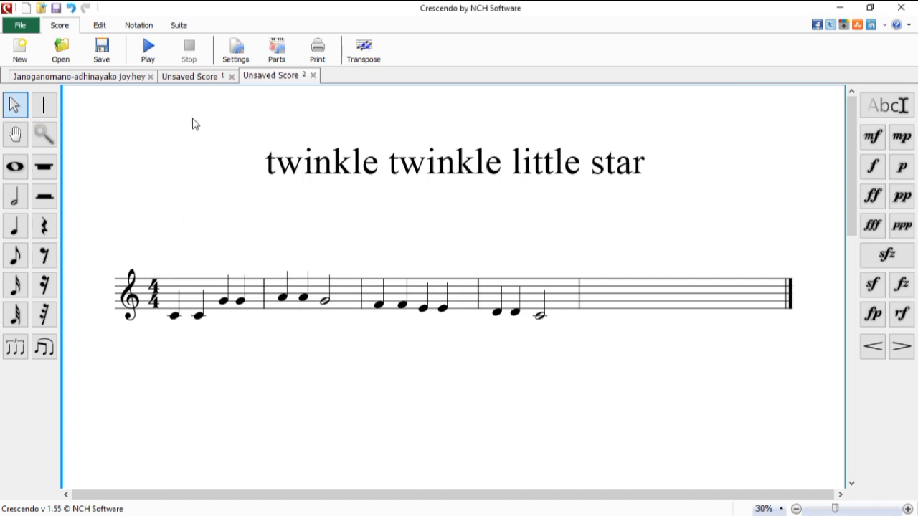
left_click(148, 49)
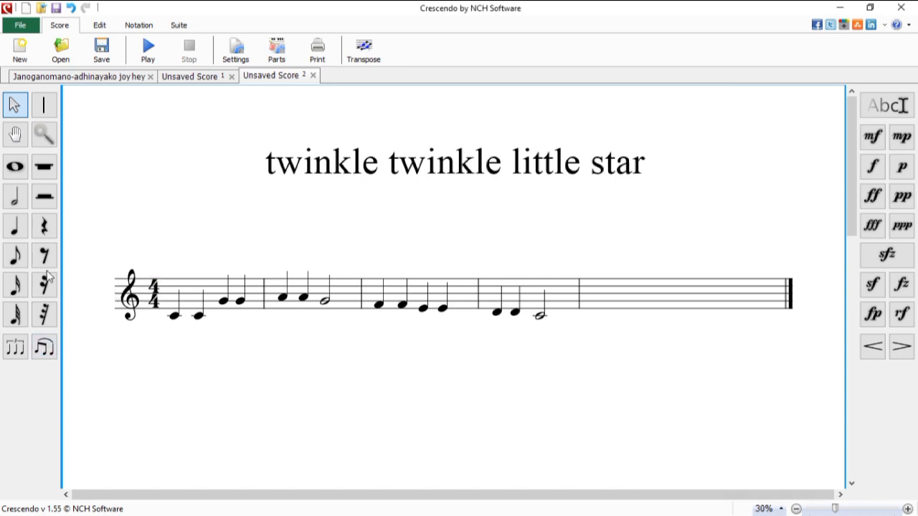
Step: Fill the fifth measure with quarter notes G, G, F, F and end it with a bar line
left_click(16, 228)
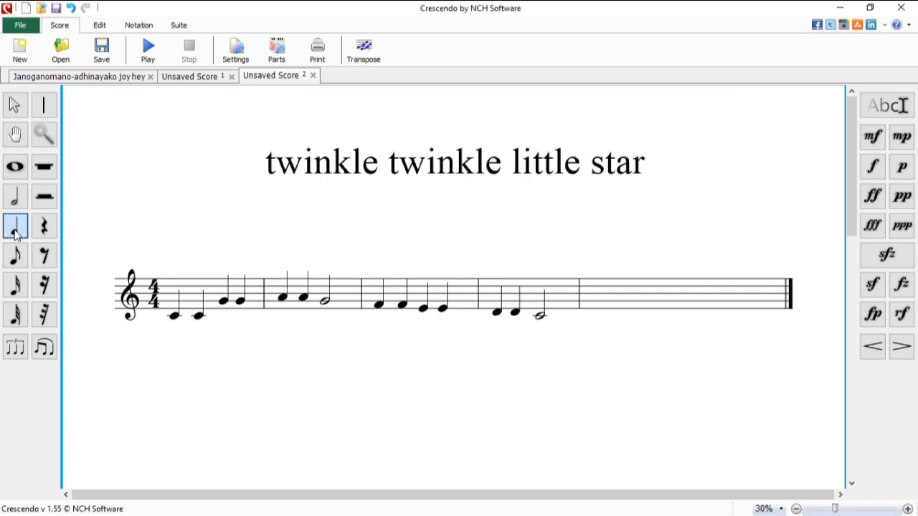
left_click(628, 315)
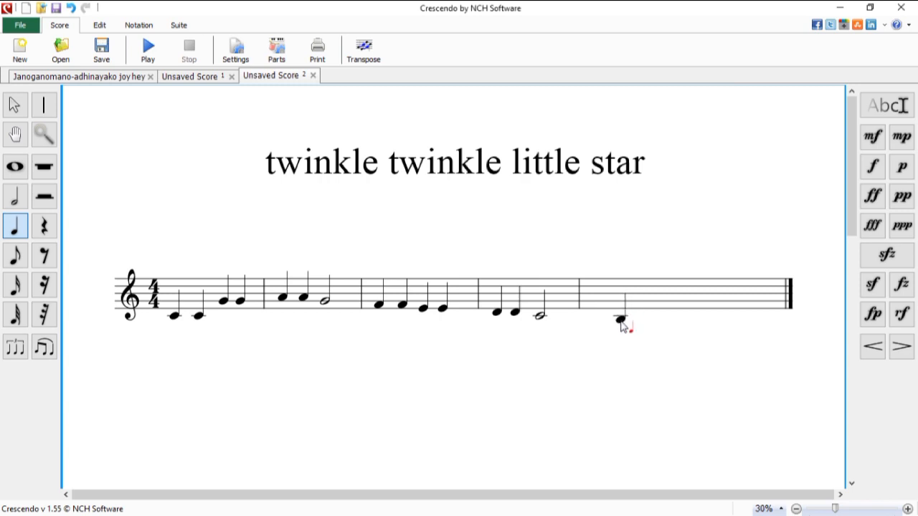
right_click(597, 305)
left_click(597, 304)
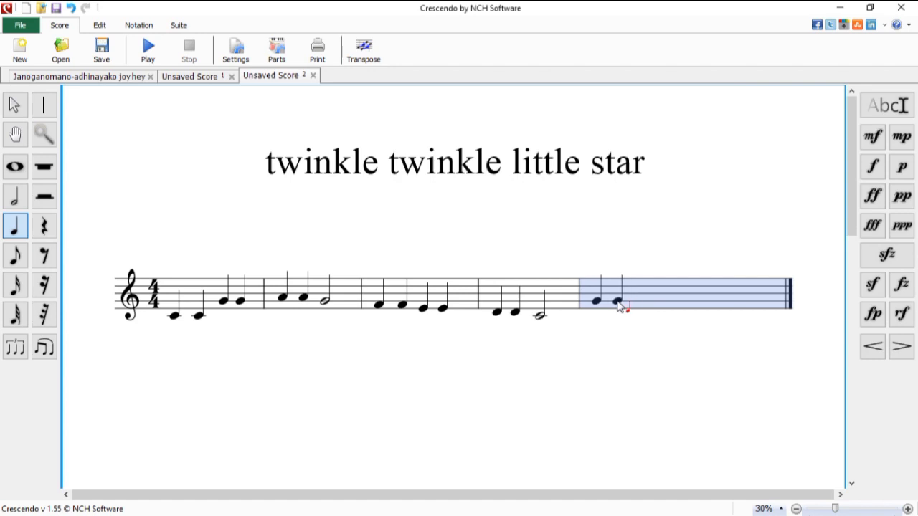
right_click(618, 305)
left_click(618, 304)
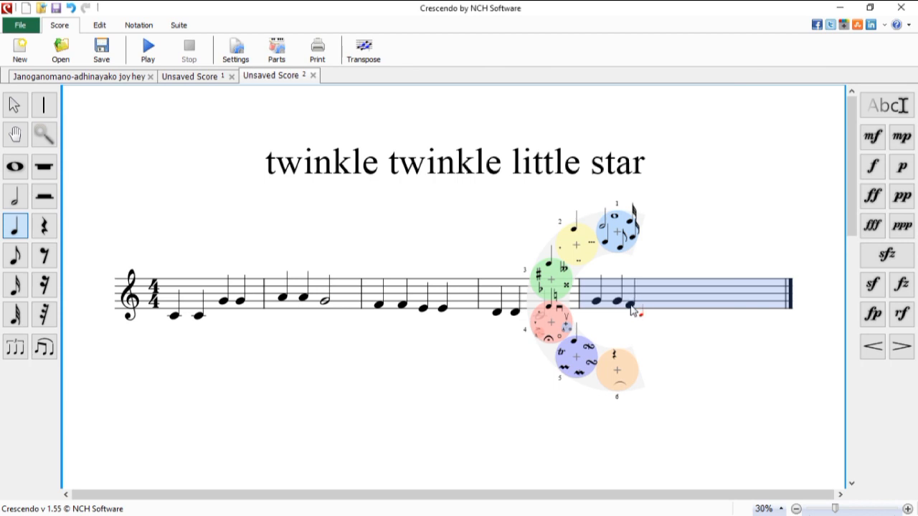
left_click(636, 308)
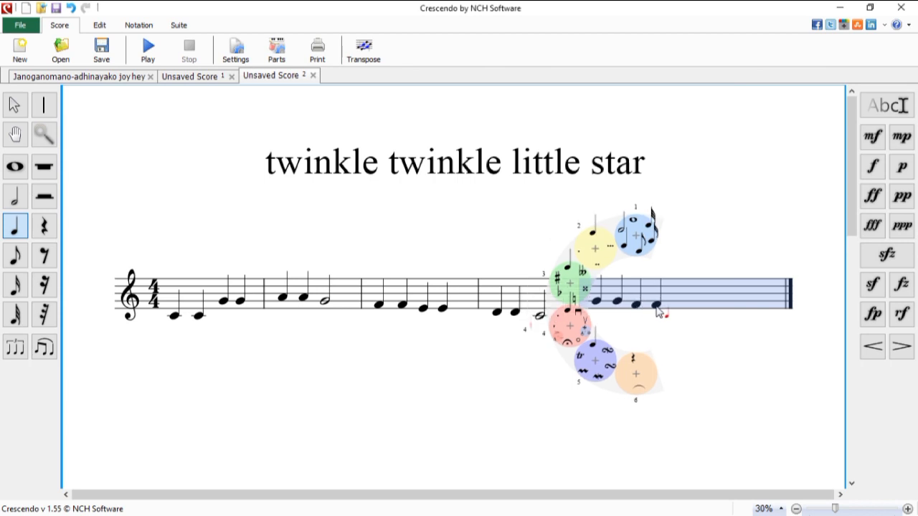
left_click(652, 308)
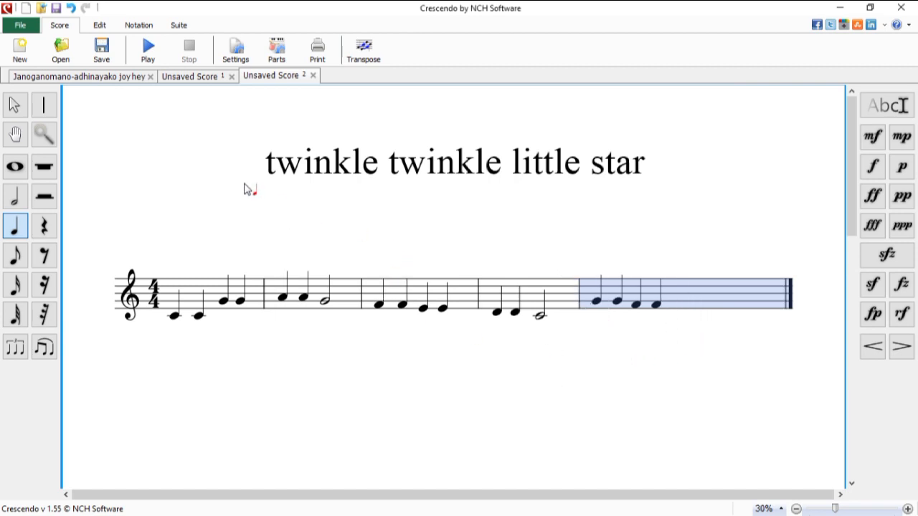
left_click(48, 104)
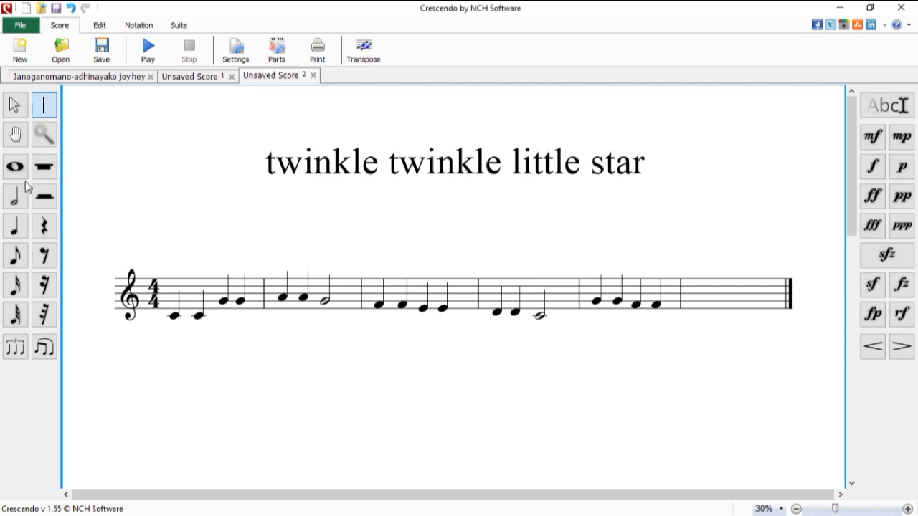
Step: Fill the sixth measure with quarter notes D and E and a half note D, and end it with a bar line
left_click(15, 229)
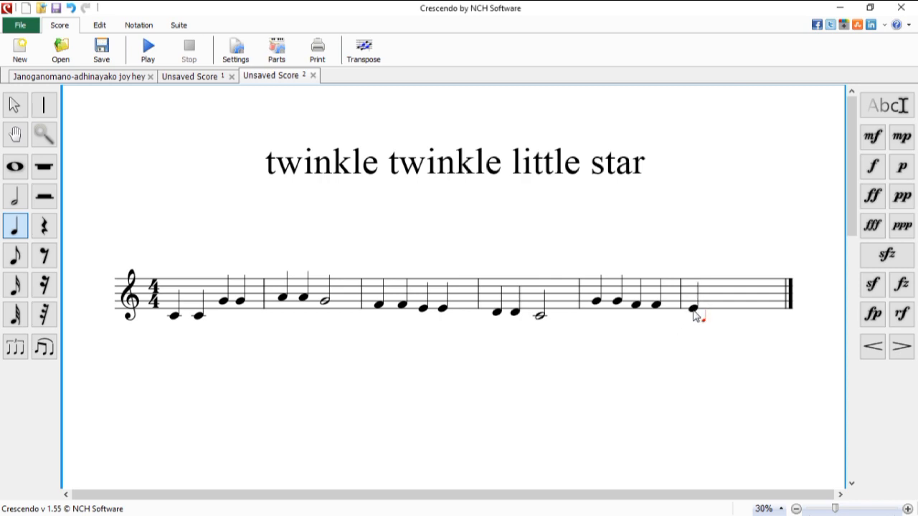
right_click(694, 317)
left_click(694, 317)
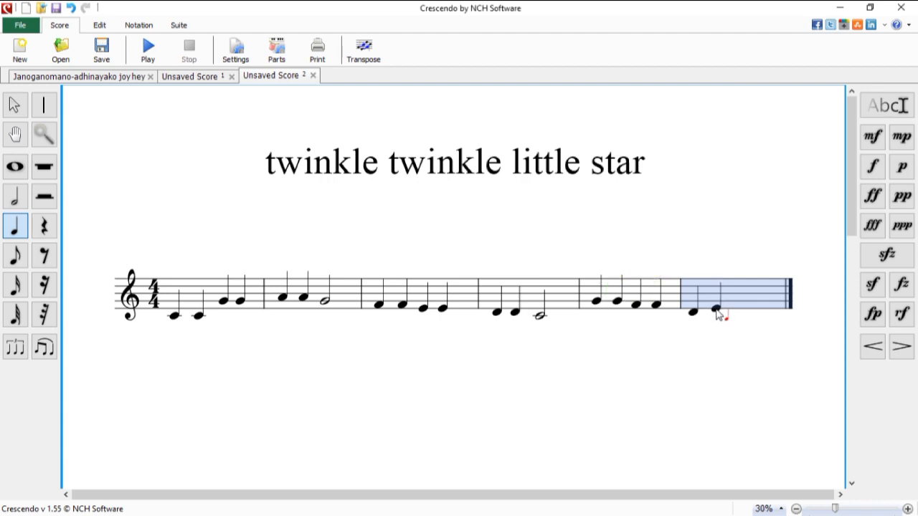
right_click(717, 314)
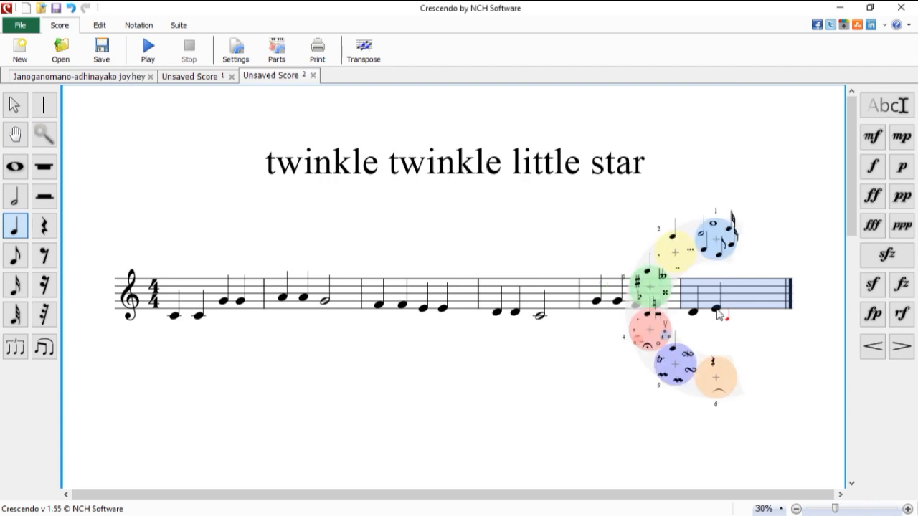
left_click(717, 314)
right_click(738, 319)
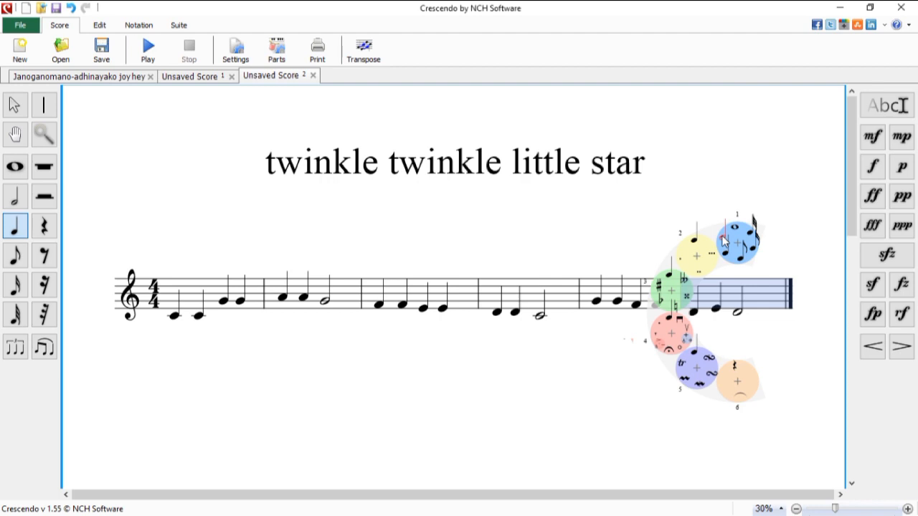
left_click(723, 242)
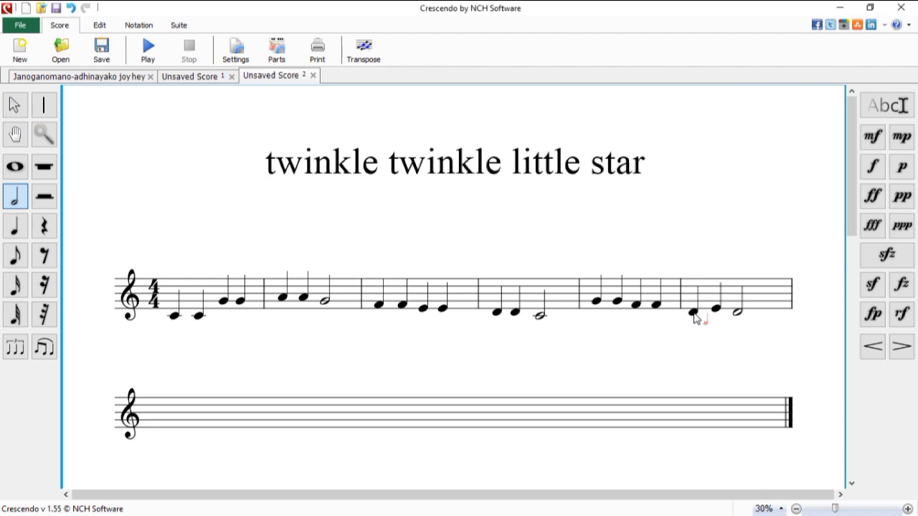
Step: Raise the first quarter note of the sixth measure to E
left_click(694, 319)
left_click_drag(693, 314, 694, 314)
right_click(694, 317)
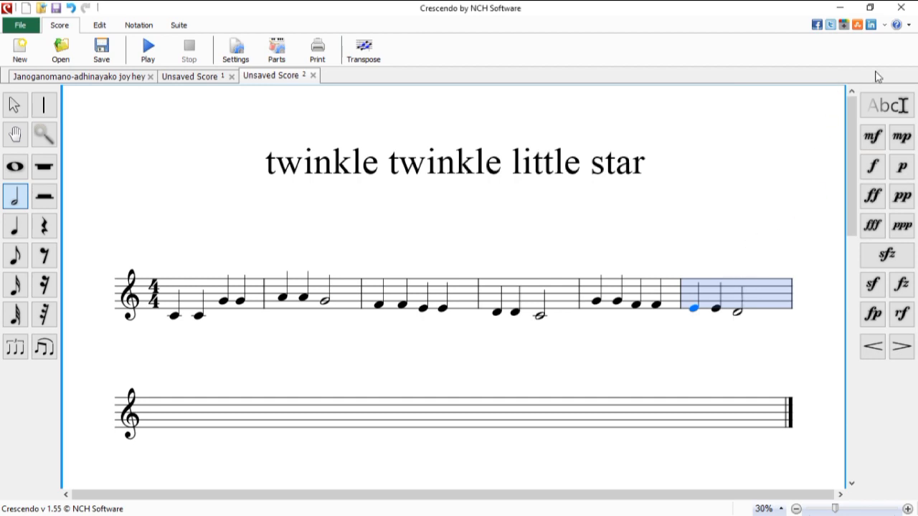
Step: Minimize the score window, set the Windows speaker volume to 92, and return to Crescendo
left_click(840, 11)
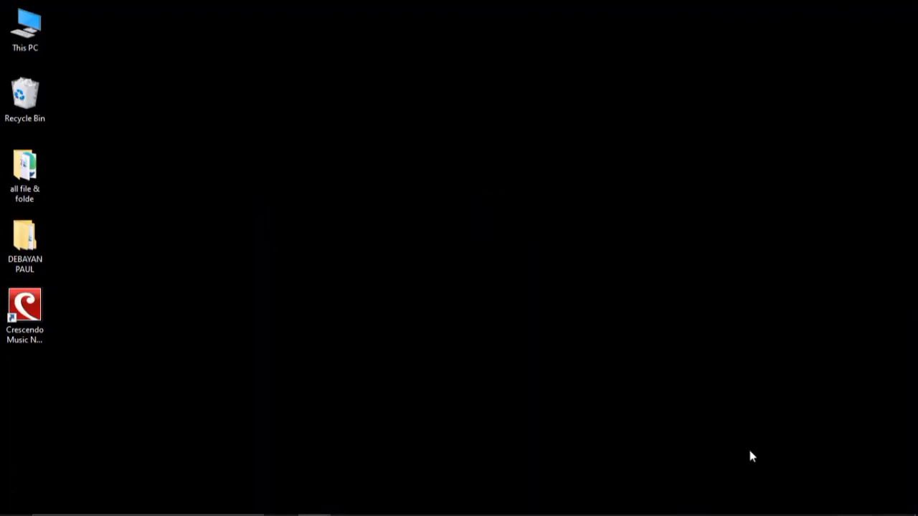
mouse_move(777, 514)
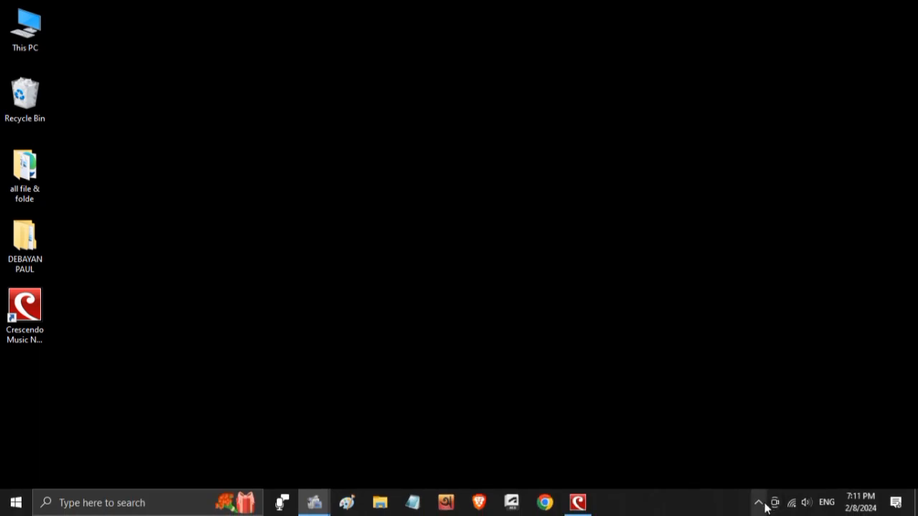
left_click(806, 504)
left_click(861, 471)
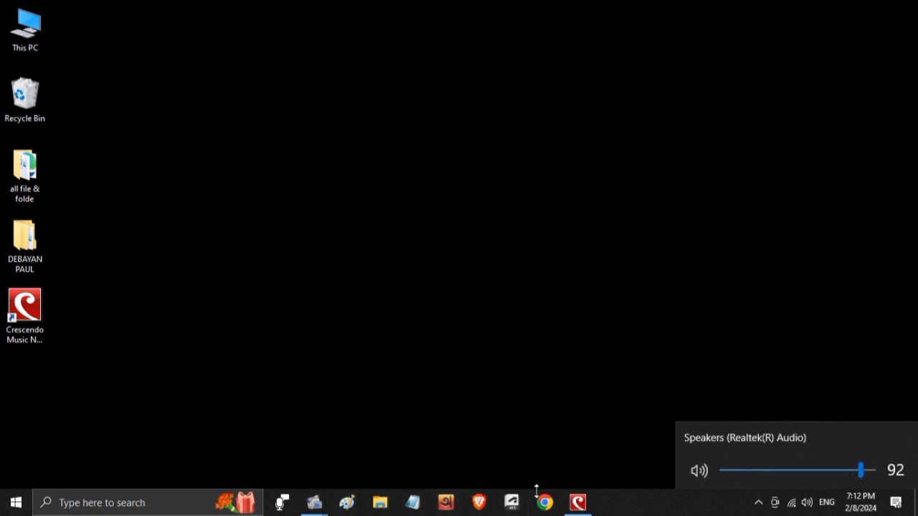
left_click(579, 504)
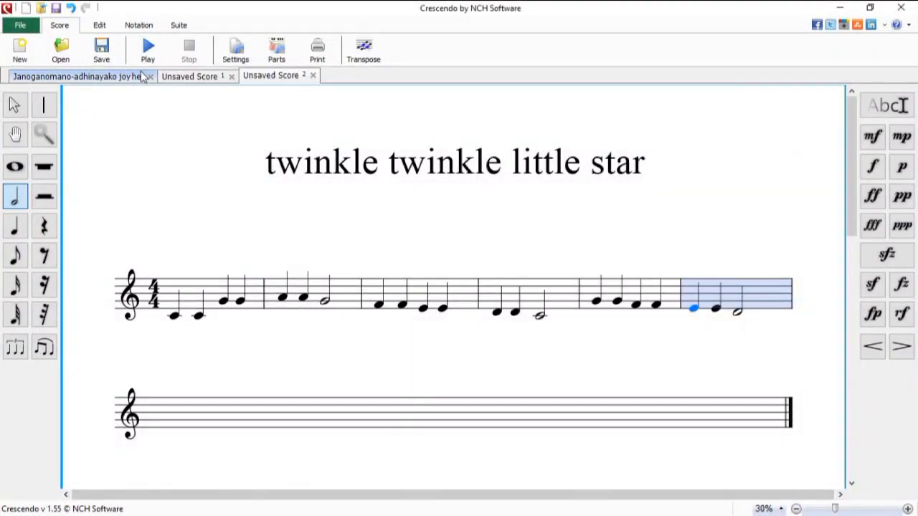
Step: Play back the six-measure melody from its first note
left_click(148, 47)
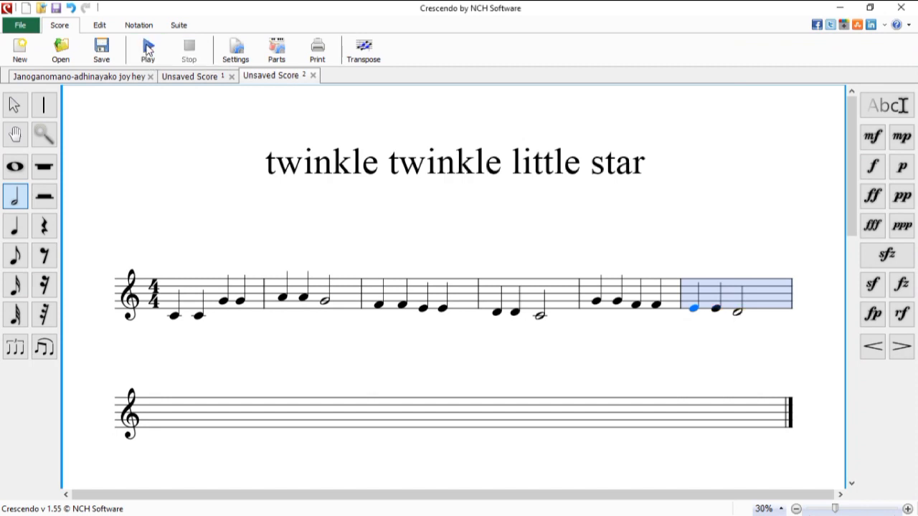
left_click(175, 317)
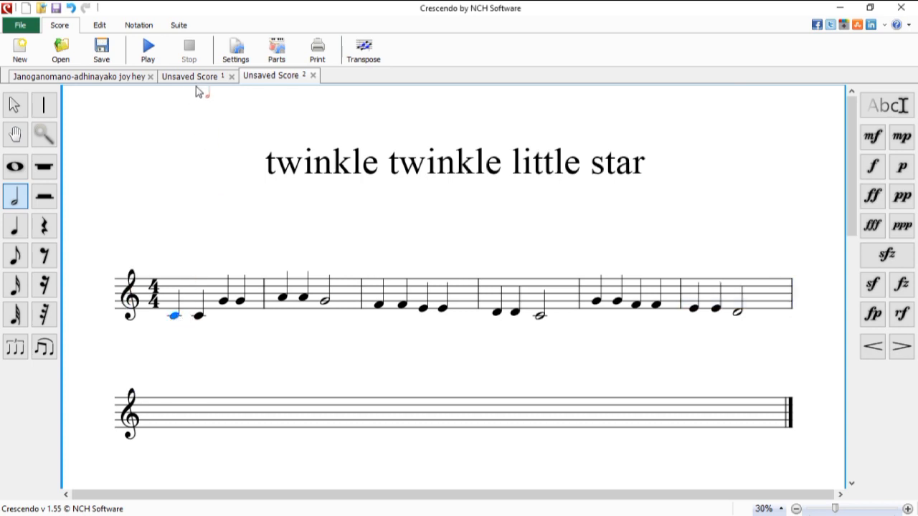
left_click(148, 49)
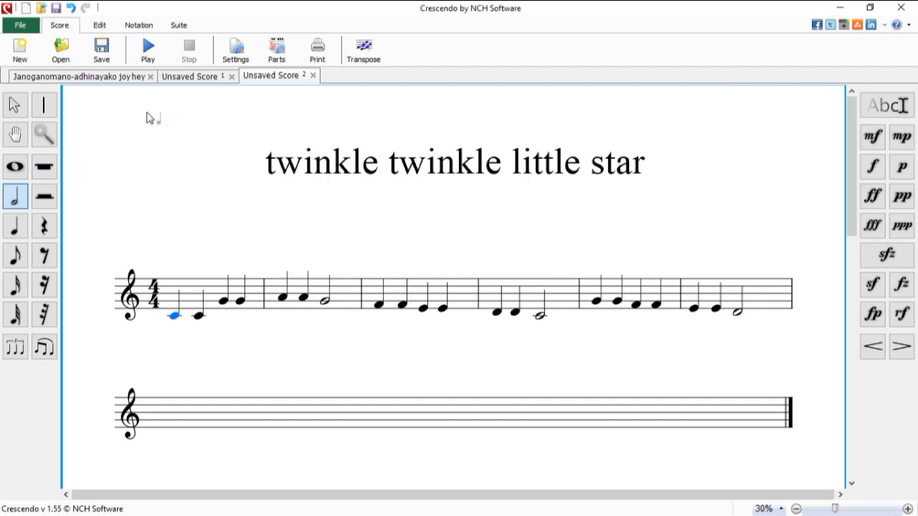
Step: Copy the fifth measure to the start of the second staff line and add a bar line after its notes
left_click(15, 106)
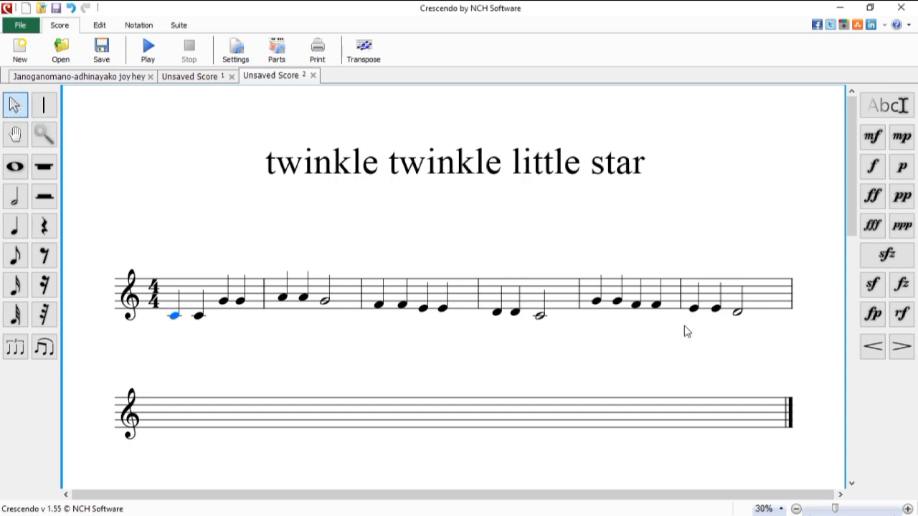
left_click(633, 296)
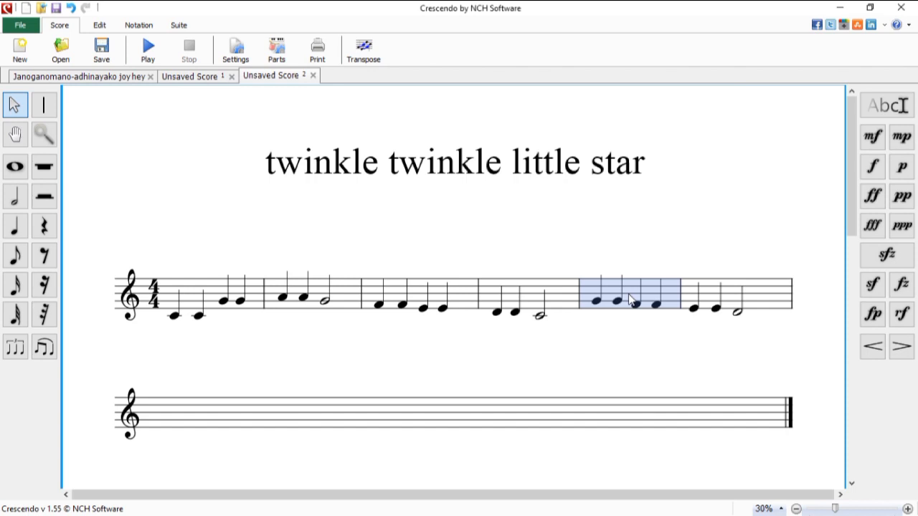
left_click(166, 419)
key("ctrl+v")
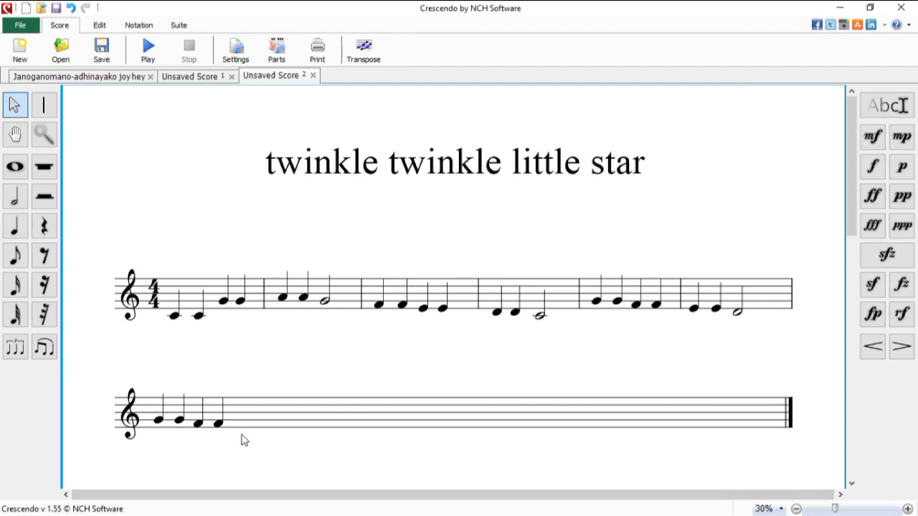
left_click(48, 106)
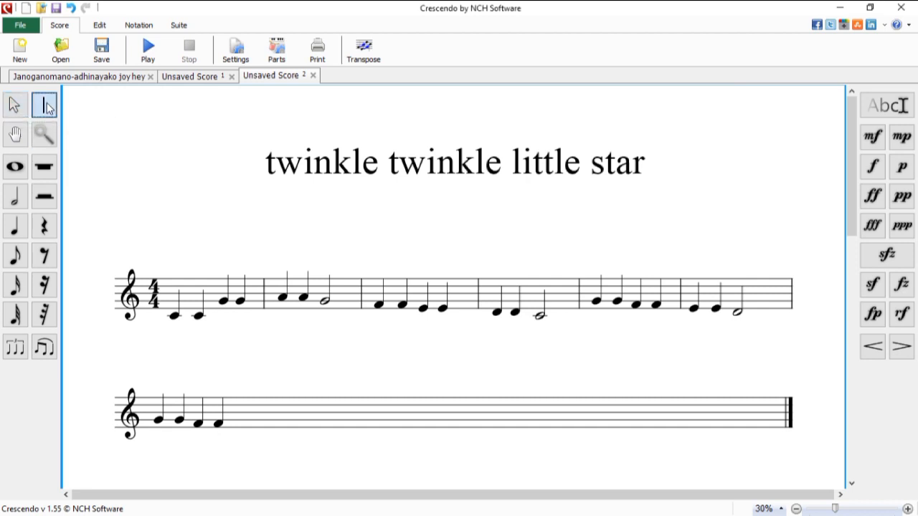
left_click(248, 431)
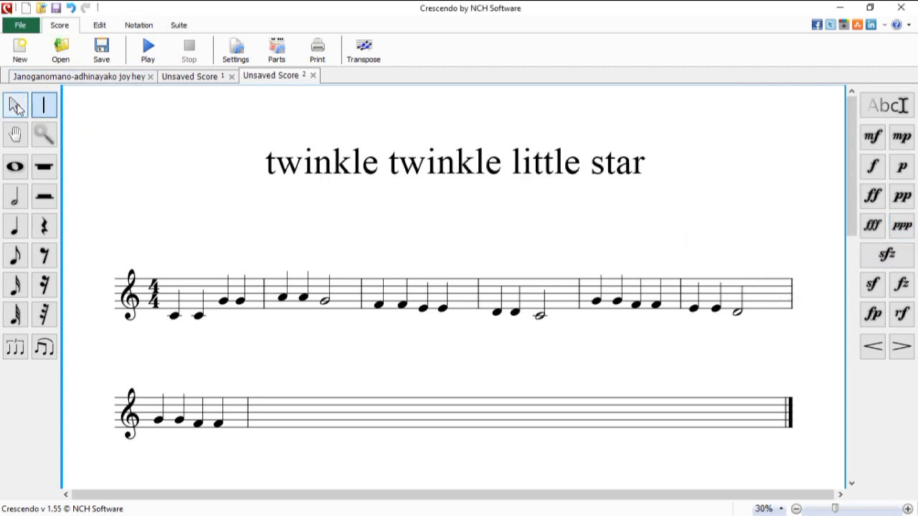
Step: Copy the sixth measure into the empty eighth measure on the second staff line and play back the score
left_click(14, 105)
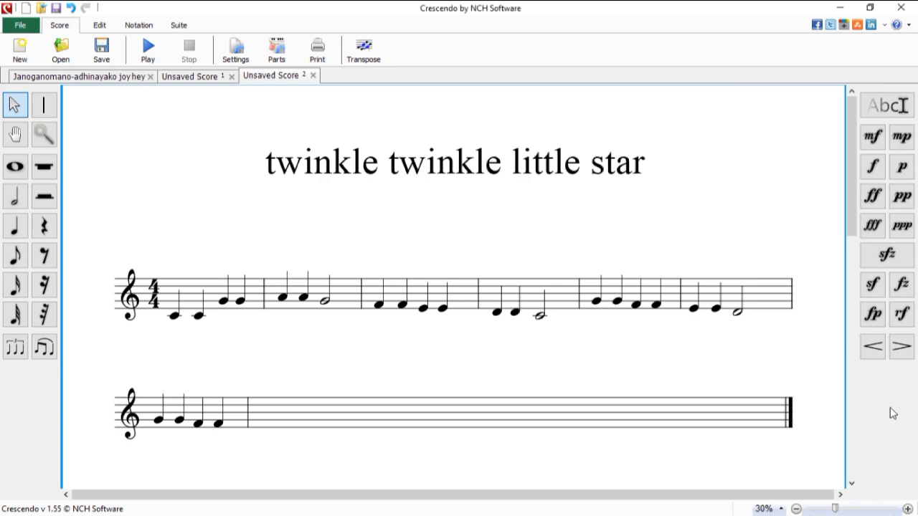
left_click(766, 304)
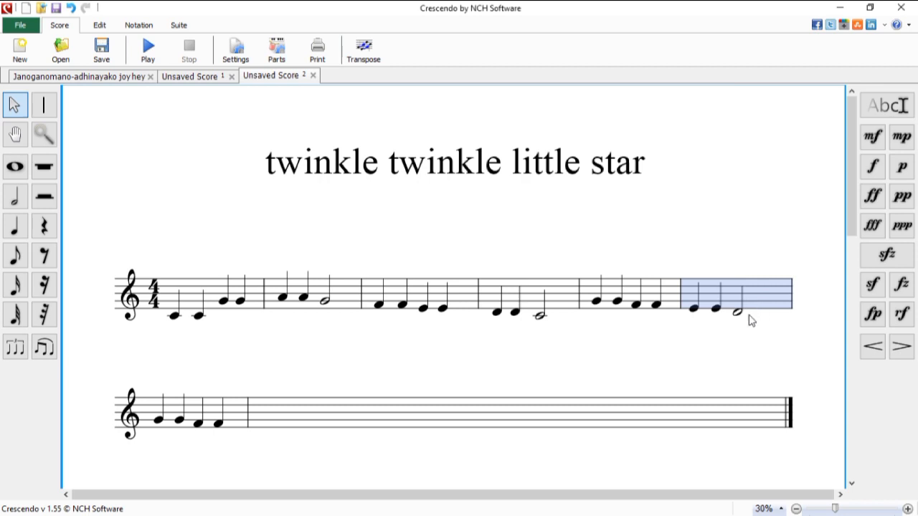
left_click(294, 418)
key("ctrl+v")
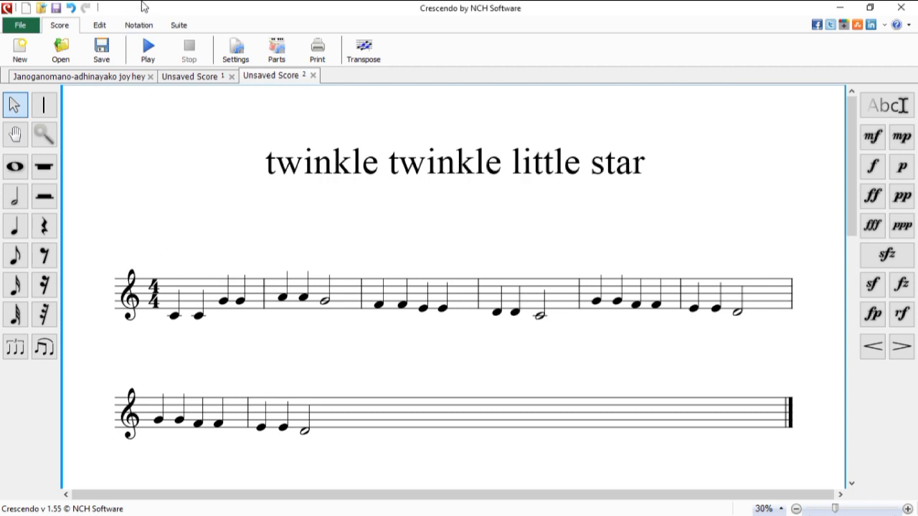
left_click(149, 49)
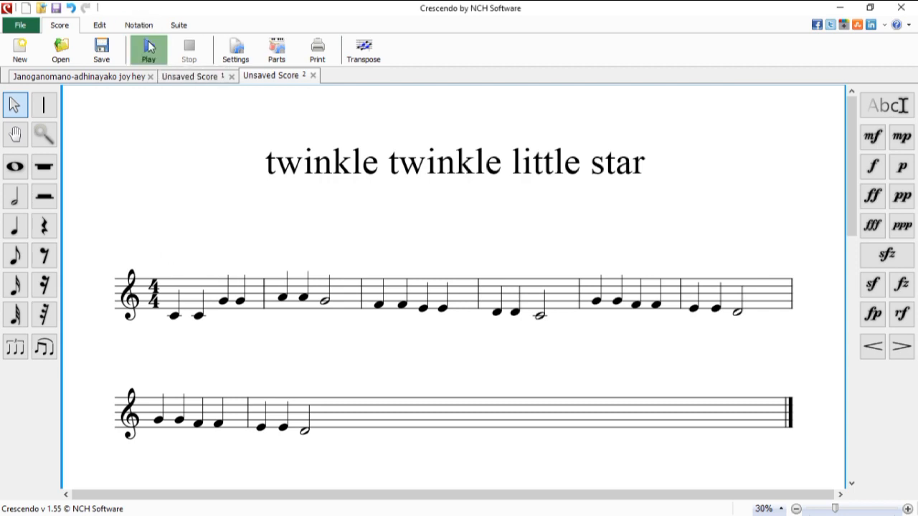